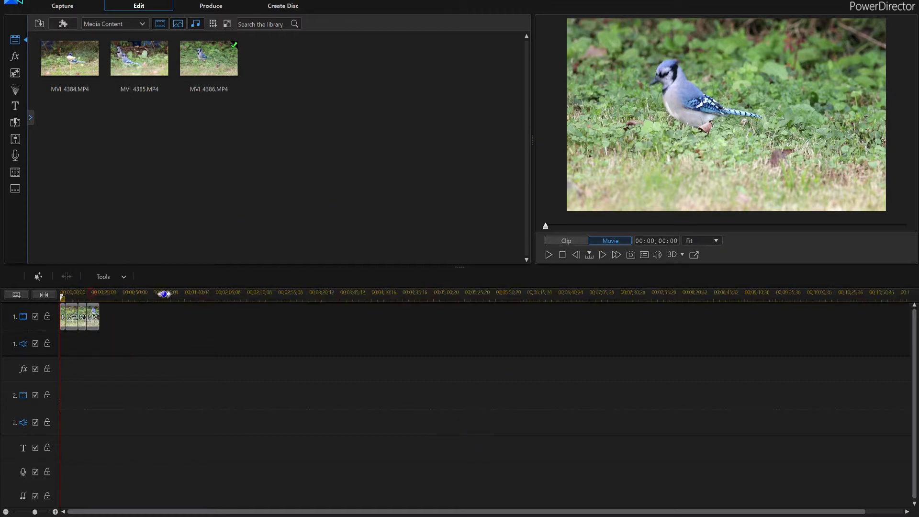
Step: Zoom the timeline in so each blue jay clip on video track 1 is wide enough to tell apart
{"action": "left_click_drag", "start_coordinate": [92, 292], "coordinate": [290, 288]}
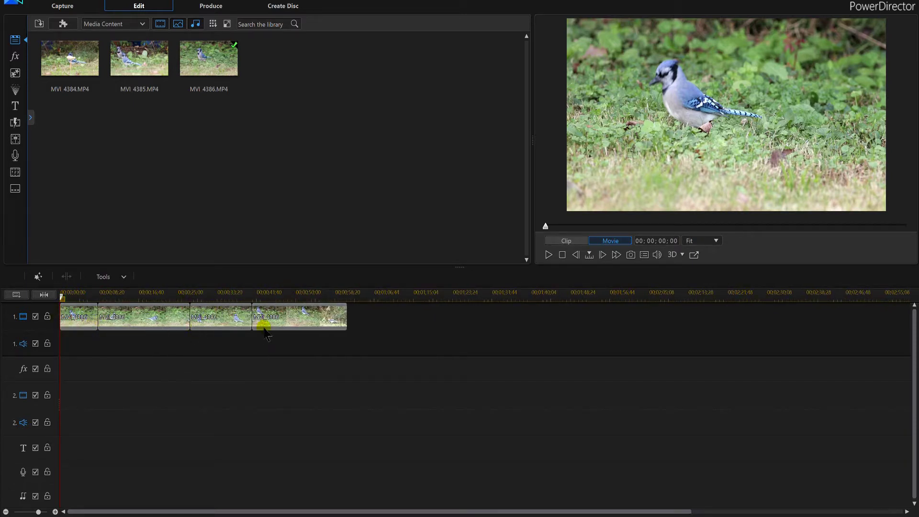
{"action": "left_click", "coordinate": [91, 294]}
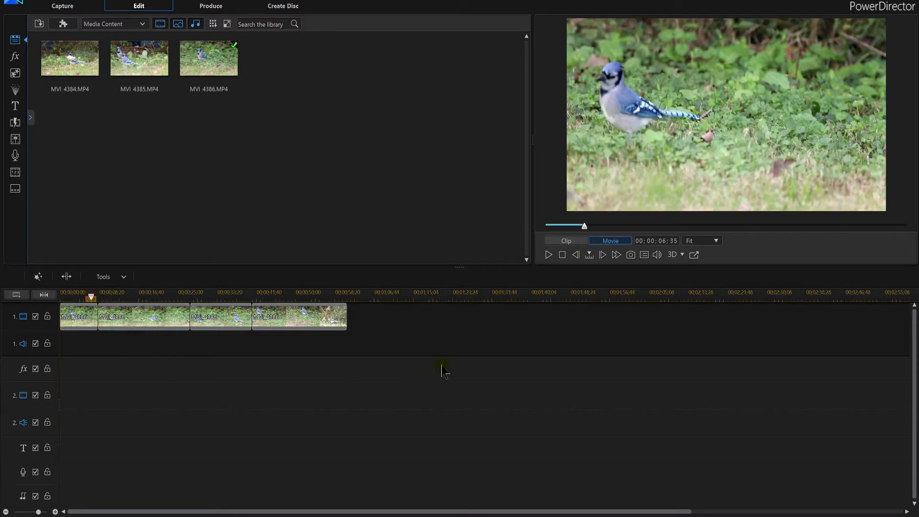
{"action": "left_click", "coordinate": [550, 255]}
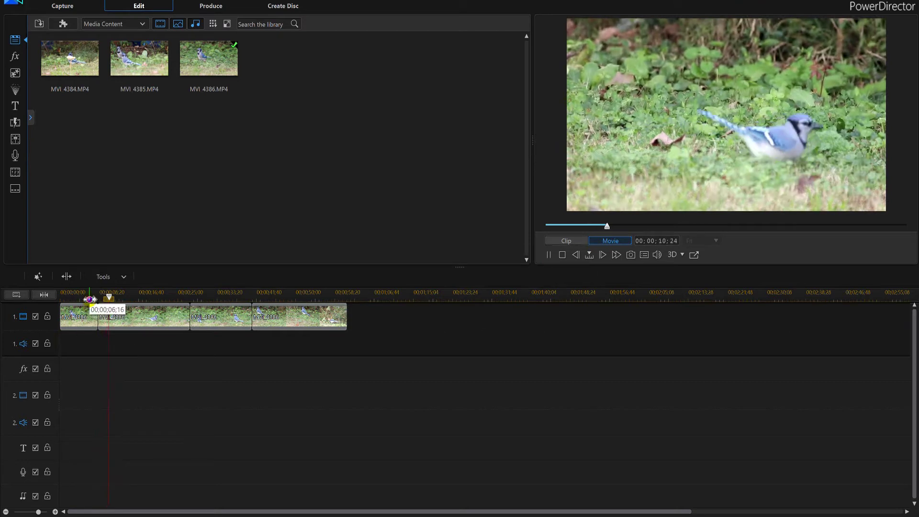
{"action": "left_click", "coordinate": [91, 299]}
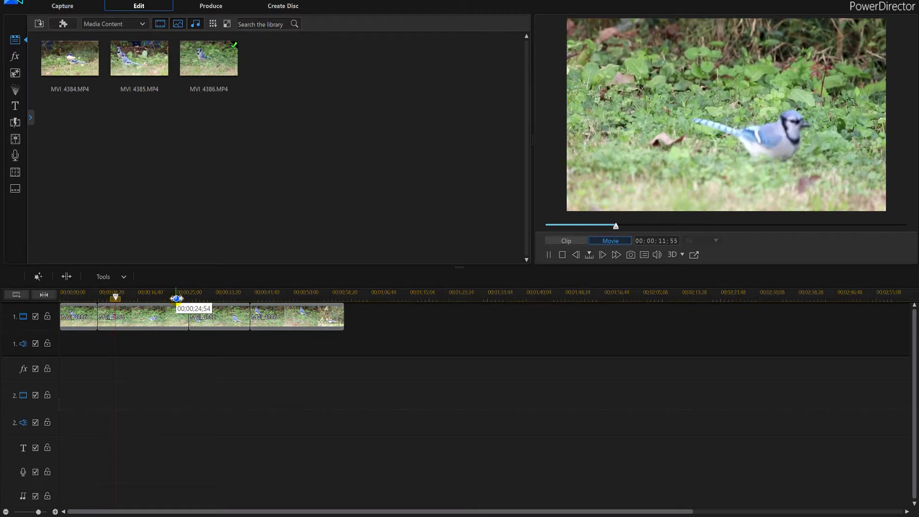
{"action": "scroll", "coordinate": [173, 298], "scroll_direction": "down", "scroll_amount": 1}
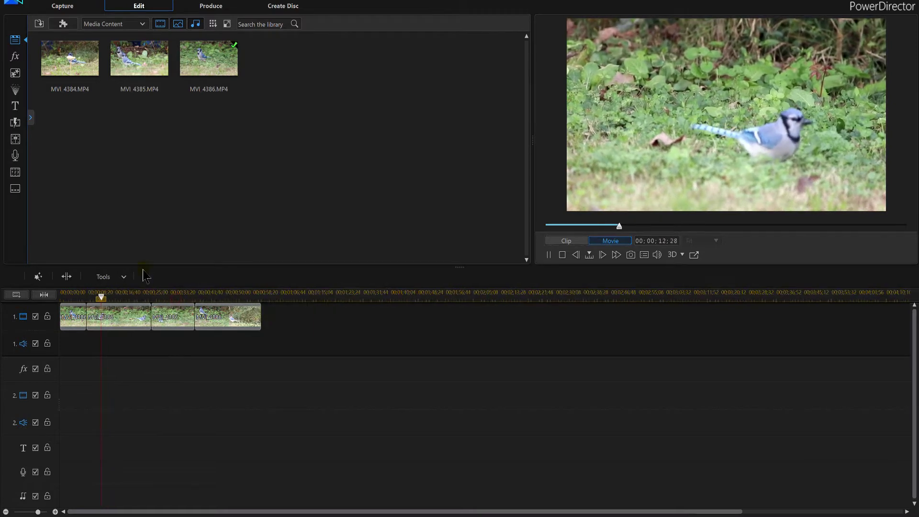
{"action": "scroll", "coordinate": [148, 298], "scroll_direction": "down", "scroll_amount": 1}
{"action": "left_click", "coordinate": [147, 298]}
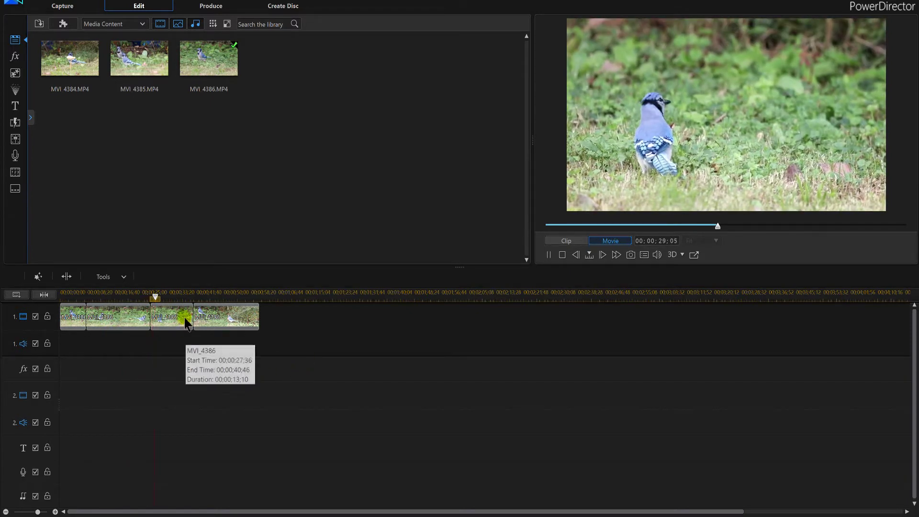
{"action": "left_click", "coordinate": [189, 301]}
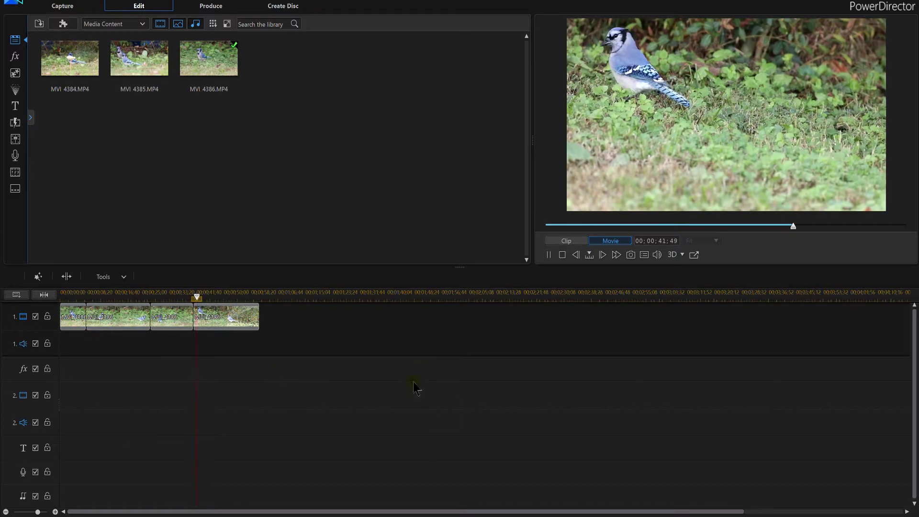
{"action": "left_click", "coordinate": [562, 255]}
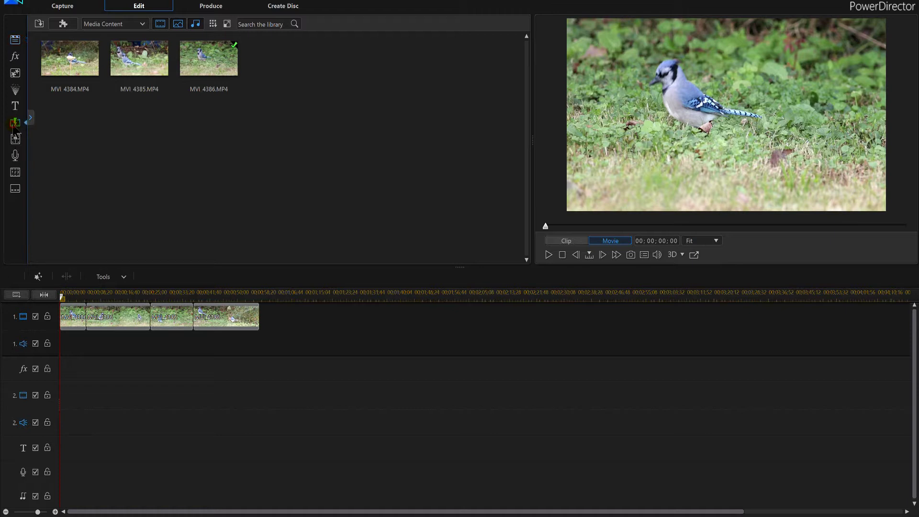
{"action": "left_click", "coordinate": [15, 124]}
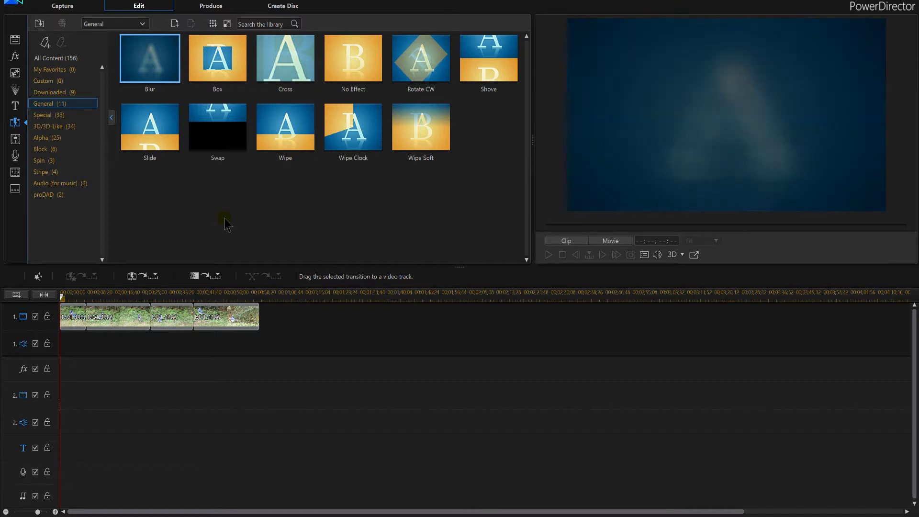
Step: Search All Content transitions for 'fade' to isolate the single Fade transition
{"action": "left_click", "coordinate": [45, 58]}
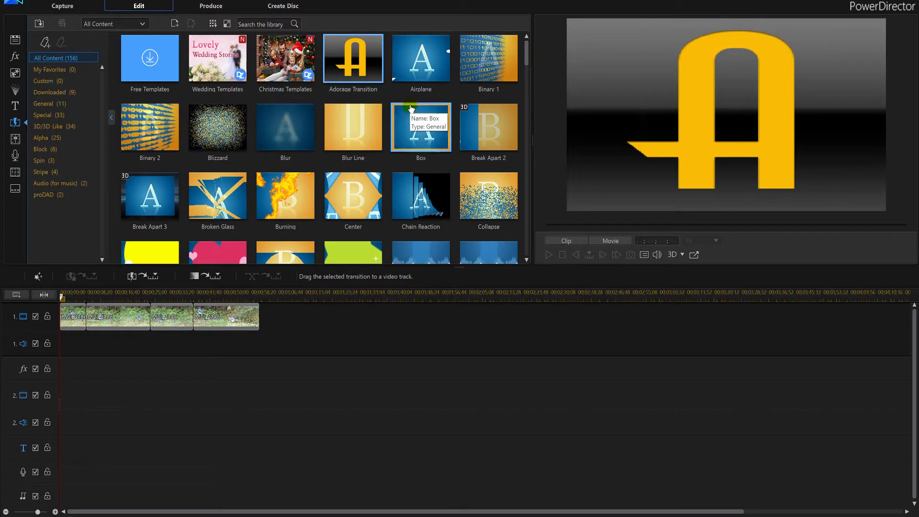
{"action": "scroll", "coordinate": [410, 108], "scroll_direction": "down", "scroll_amount": 2}
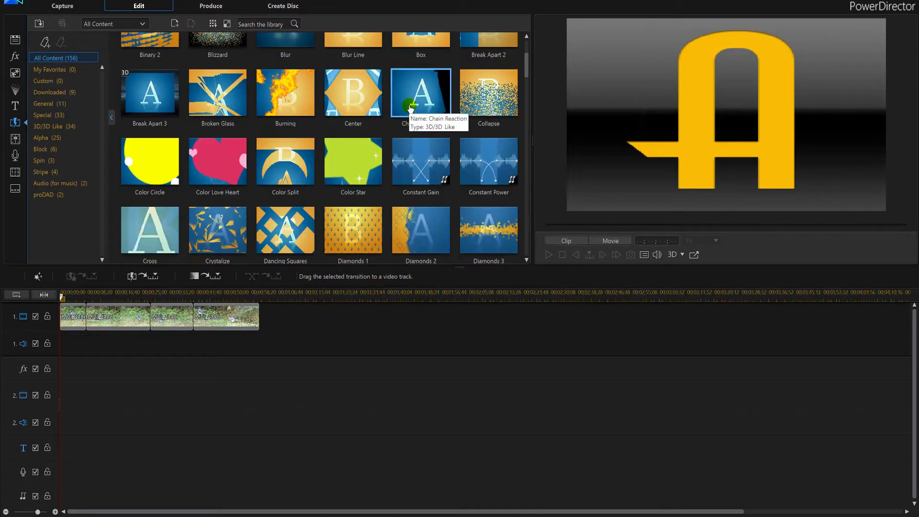
{"action": "scroll", "coordinate": [411, 108], "scroll_direction": "down", "scroll_amount": 2}
{"action": "left_click", "coordinate": [49, 60]}
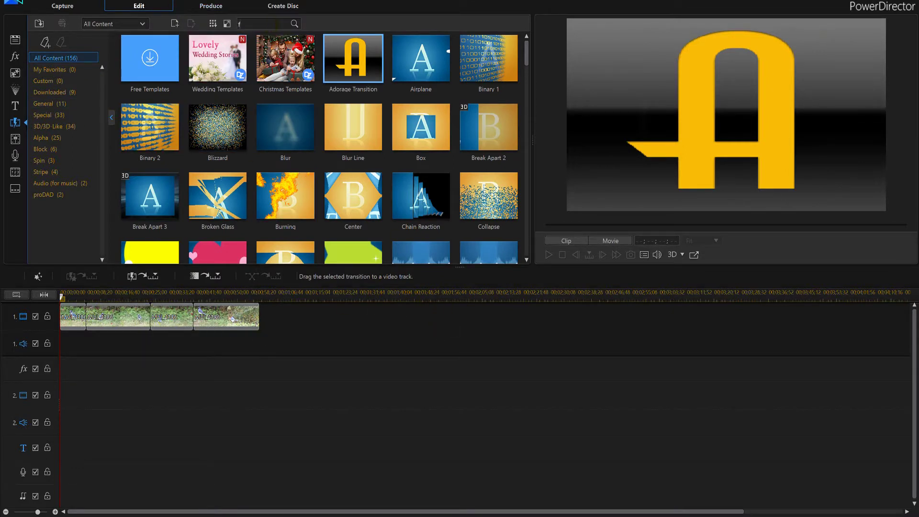
{"action": "key", "text": "Return"}
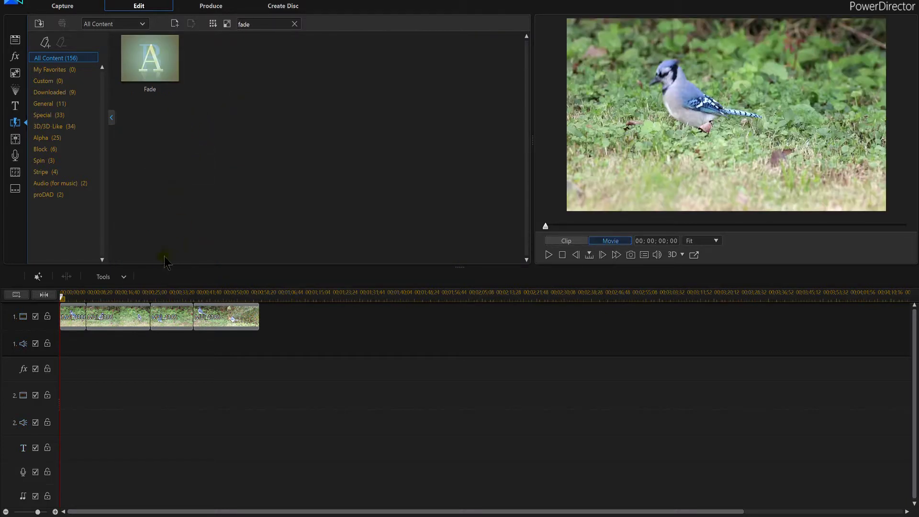
Step: Place a Fade transition at each of the three joins between the four clips, then rewind the preview
{"action": "left_click_drag", "start_coordinate": [138, 296], "coordinate": [338, 298]}
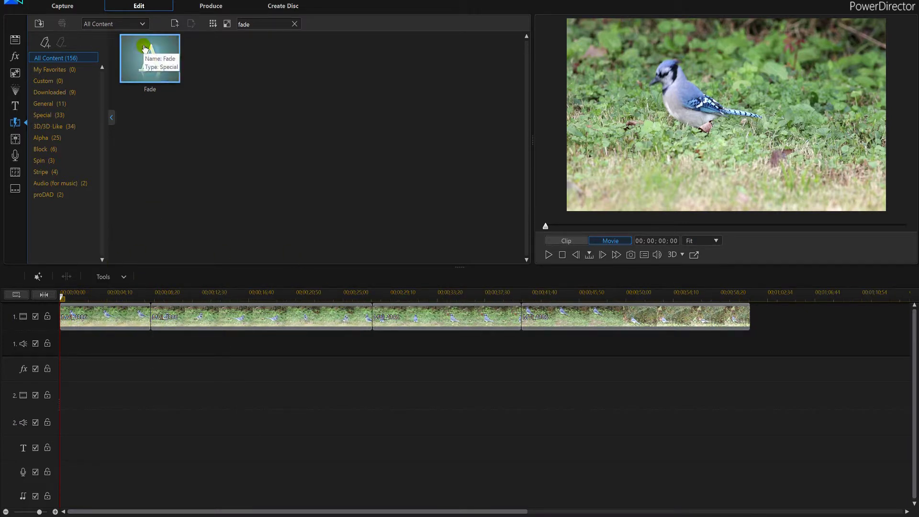
{"action": "left_click_drag", "start_coordinate": [143, 49], "coordinate": [153, 323]}
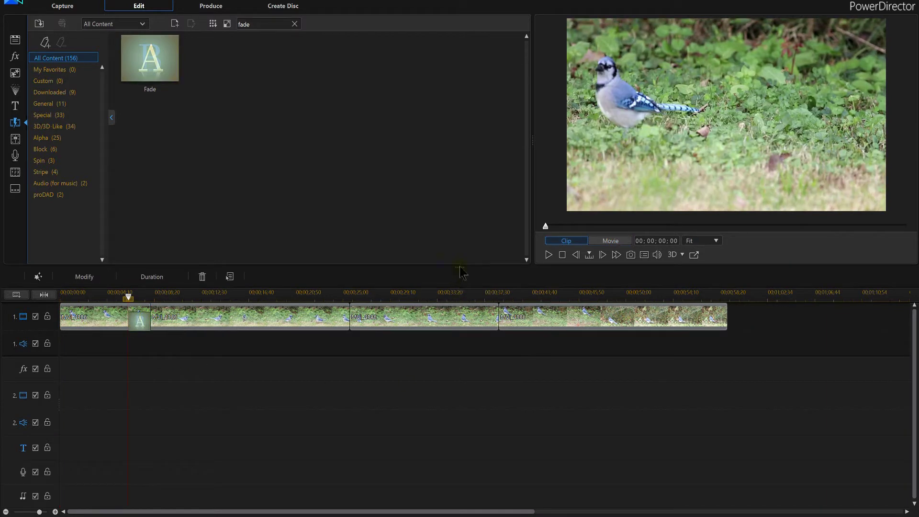
{"action": "left_click_drag", "start_coordinate": [165, 60], "coordinate": [343, 327]}
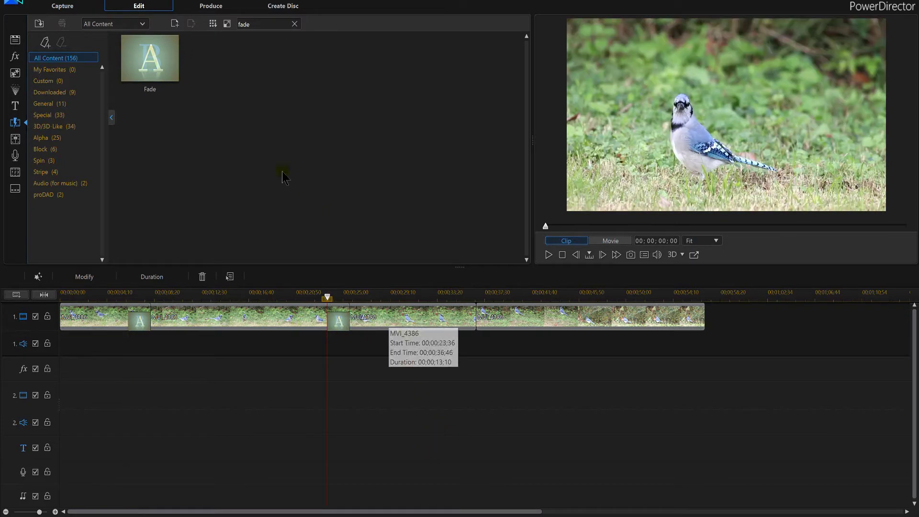
{"action": "left_click_drag", "start_coordinate": [163, 64], "coordinate": [476, 327]}
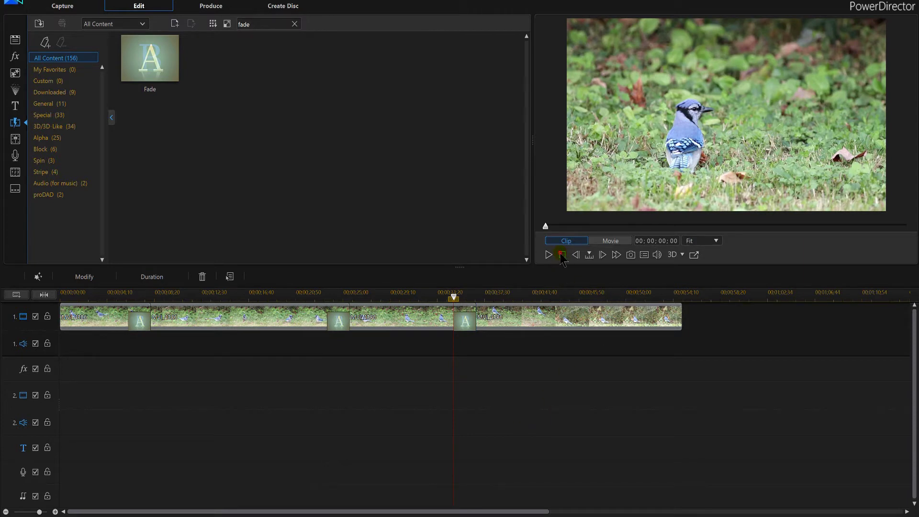
{"action": "left_click", "coordinate": [562, 255]}
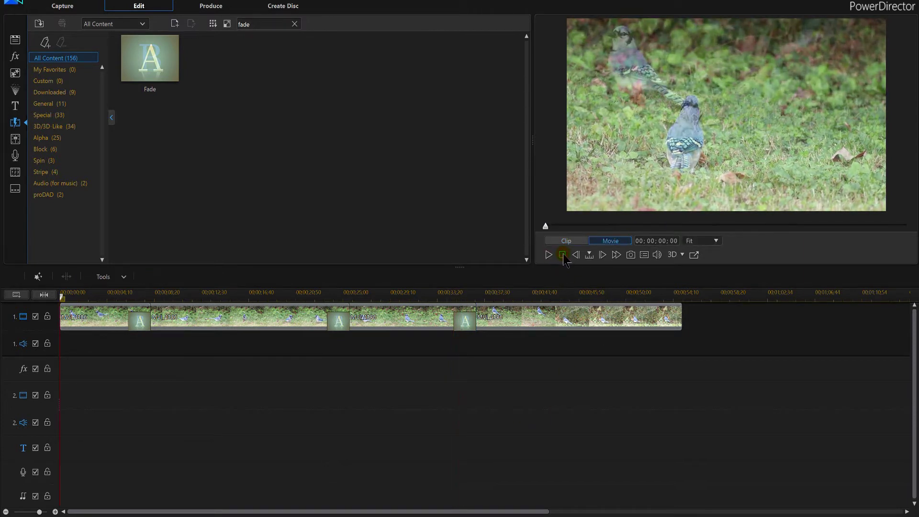
{"action": "left_click", "coordinate": [549, 255]}
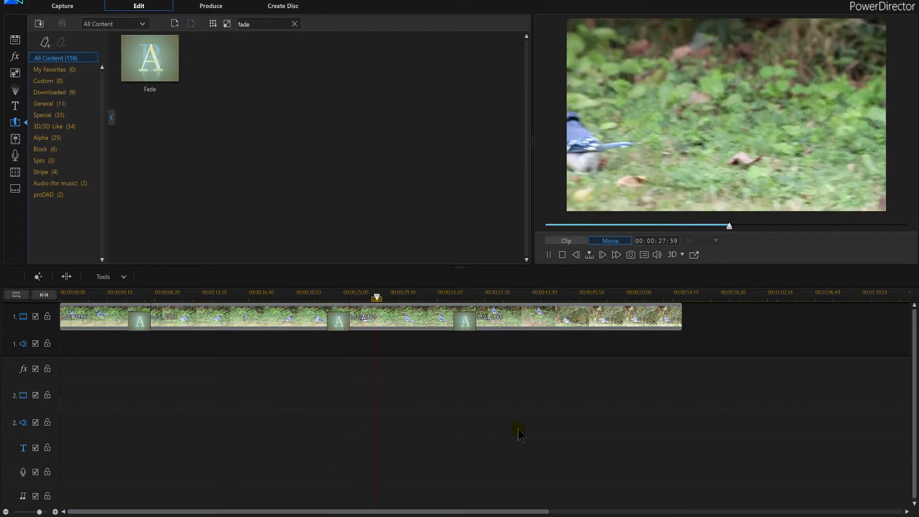
{"action": "left_click", "coordinate": [563, 255]}
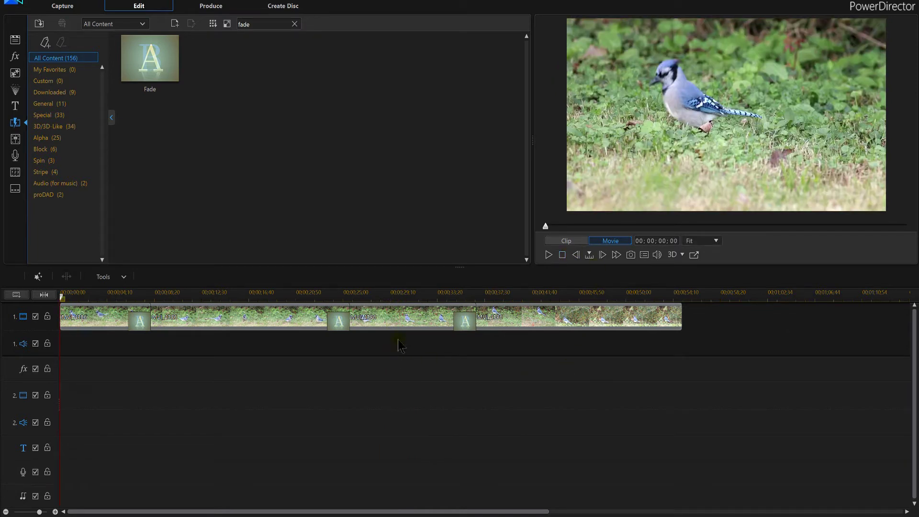
Step: Apply the Style effect Filter Color to all four blue jay clips, then select the first clip
{"action": "left_click", "coordinate": [14, 59]}
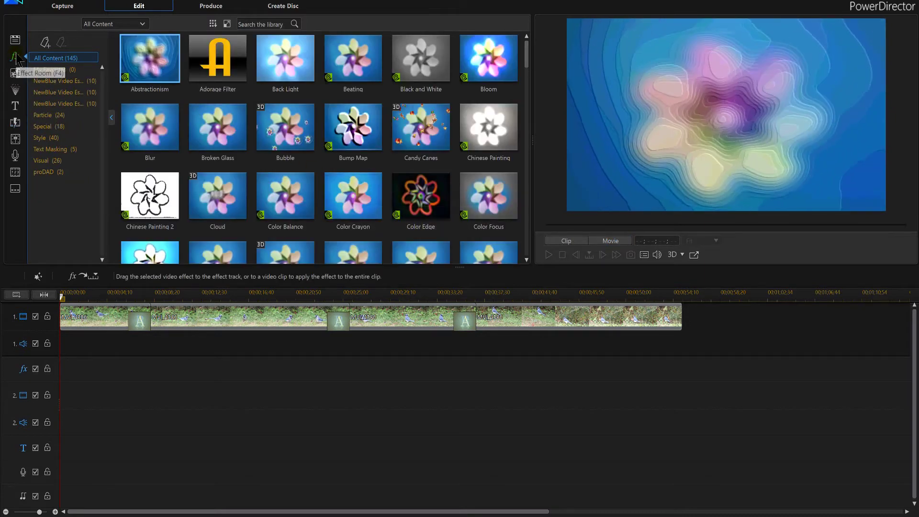
{"action": "left_click", "coordinate": [48, 138]}
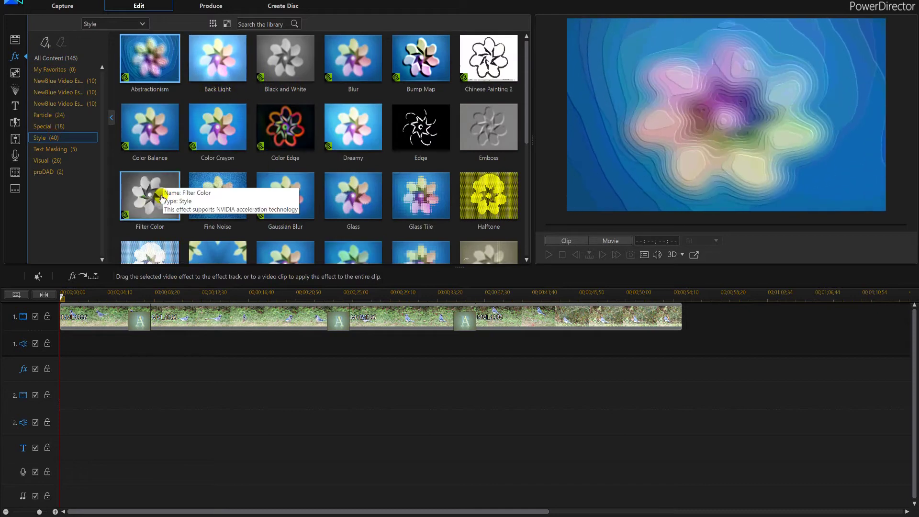
{"action": "left_click_drag", "start_coordinate": [163, 195], "coordinate": [121, 326]}
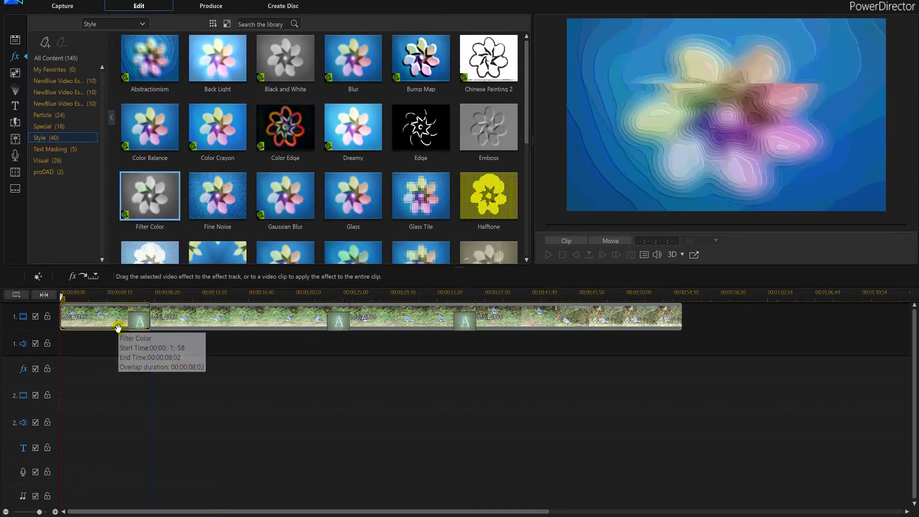
{"action": "mouse_move", "coordinate": [158, 220]}
{"action": "left_mouse_down"}
{"action": "mouse_move", "coordinate": [203, 272]}
{"action": "mouse_move", "coordinate": [213, 316]}
{"action": "left_mouse_up"}
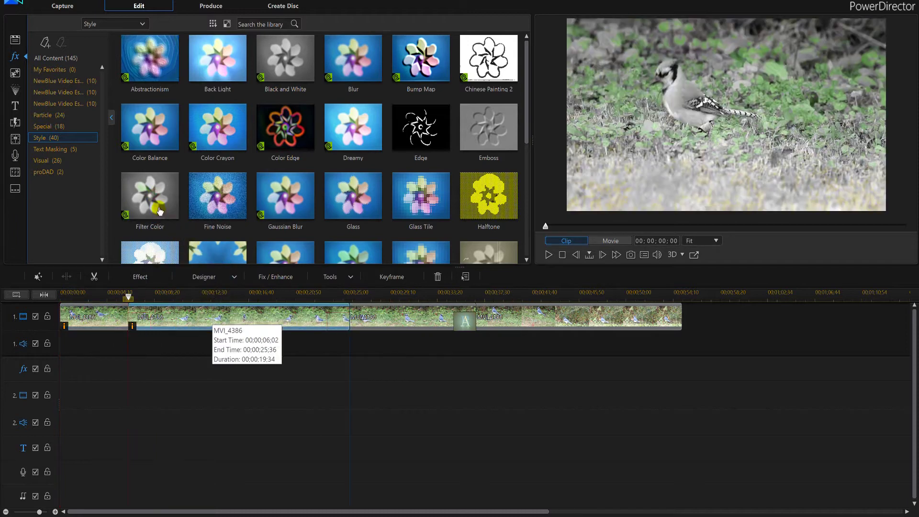
{"action": "left_click_drag", "start_coordinate": [156, 200], "coordinate": [431, 335]}
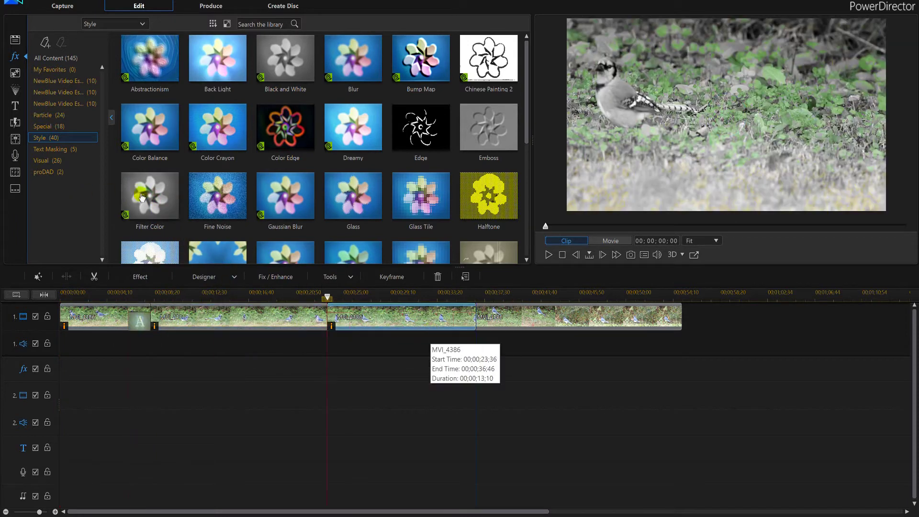
{"action": "left_click_drag", "start_coordinate": [558, 315], "coordinate": [557, 316]}
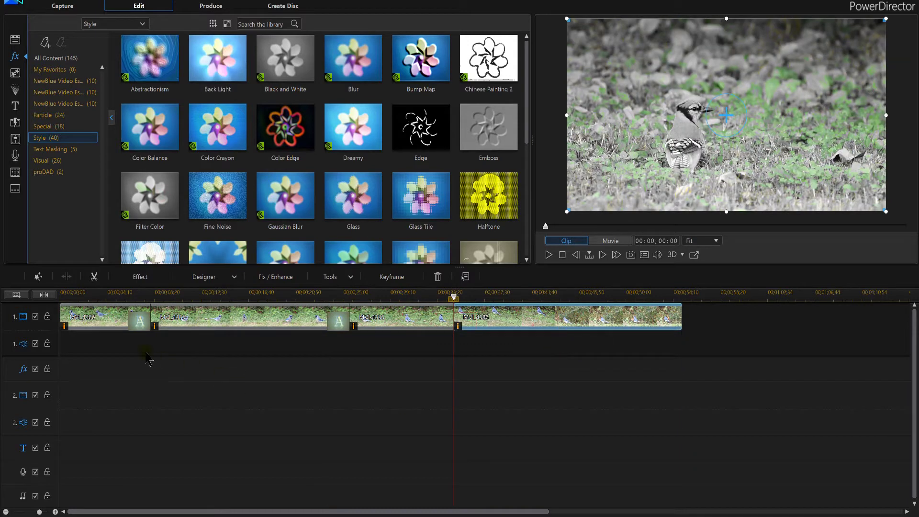
{"action": "left_click", "coordinate": [69, 320]}
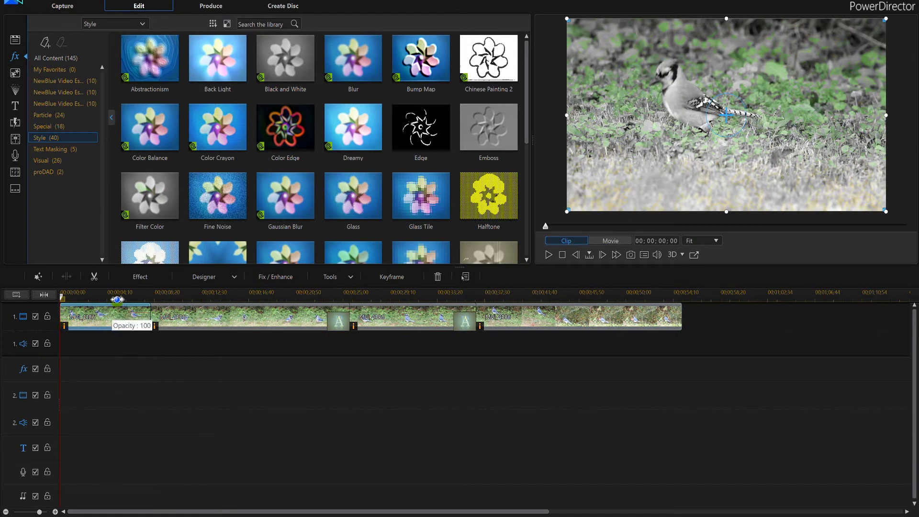
Step: Set the first clip's Filter Color focus to the jay's sampled blue with a colour range of 91
{"action": "left_click", "coordinate": [165, 279]}
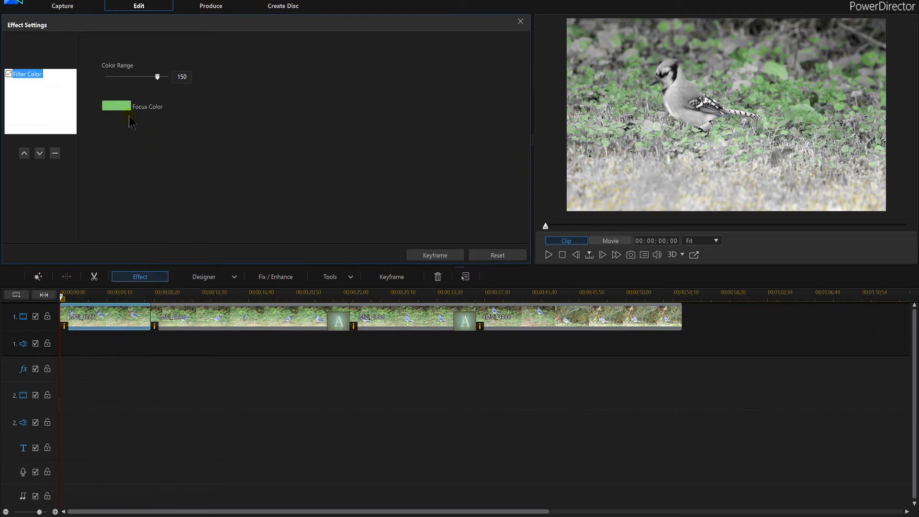
{"action": "left_click", "coordinate": [109, 103]}
{"action": "left_click", "coordinate": [140, 109]}
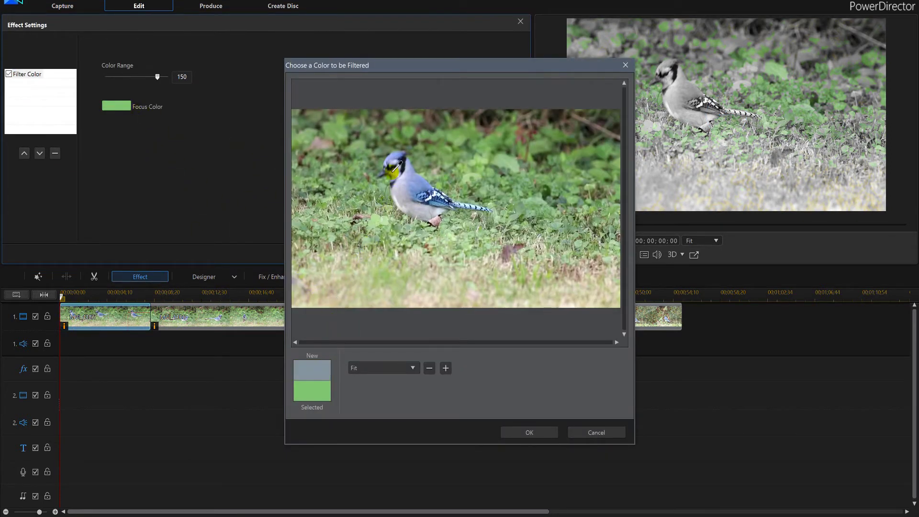
{"action": "left_click", "coordinate": [400, 146]}
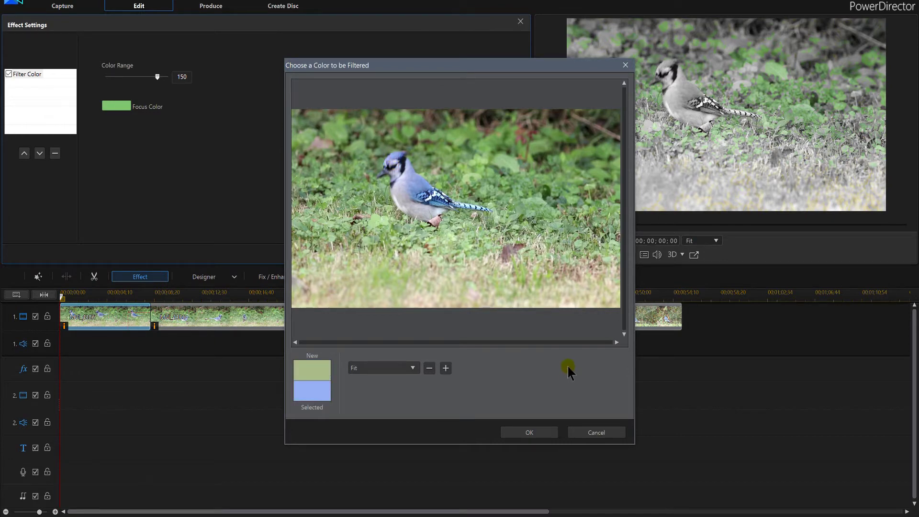
{"action": "left_click", "coordinate": [531, 431]}
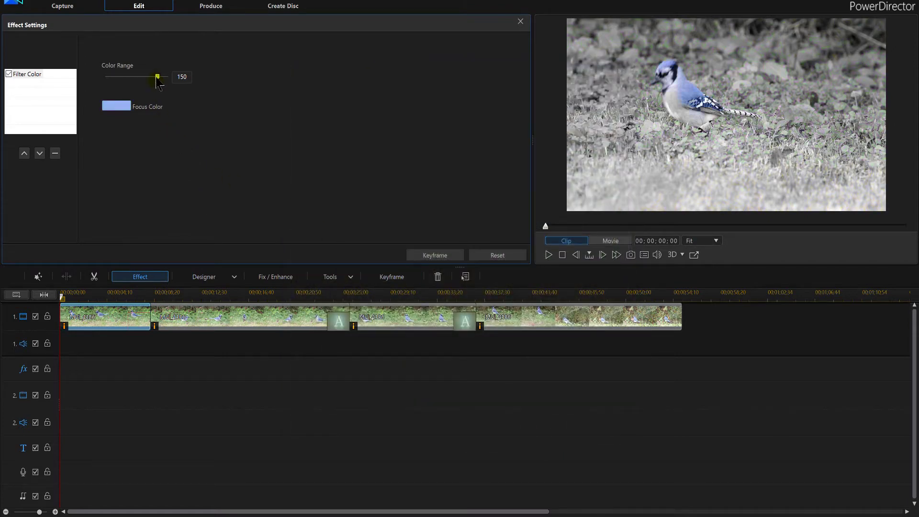
{"action": "left_click_drag", "start_coordinate": [151, 78], "coordinate": [139, 79]}
{"action": "left_click", "coordinate": [521, 22]}
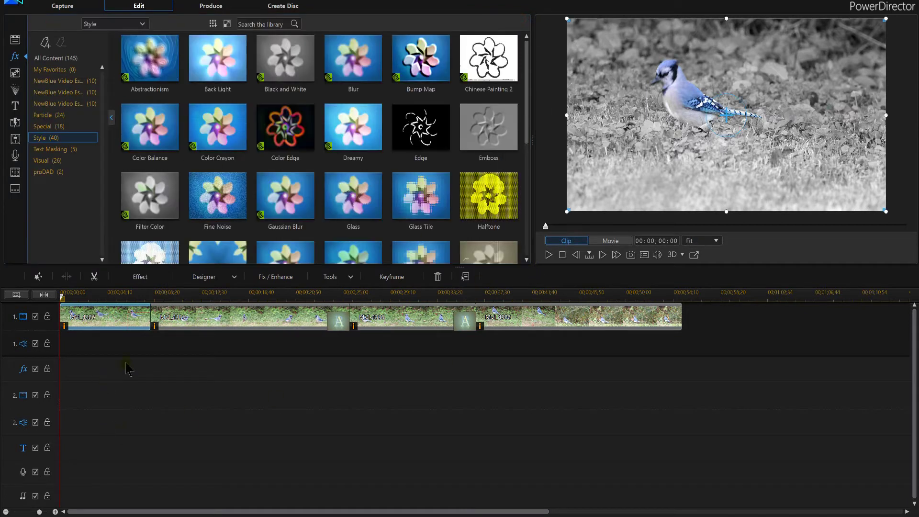
Step: Give the second clip's Filter Color a colour range of 92 and the wing blue as focus colour
{"action": "left_click", "coordinate": [157, 327]}
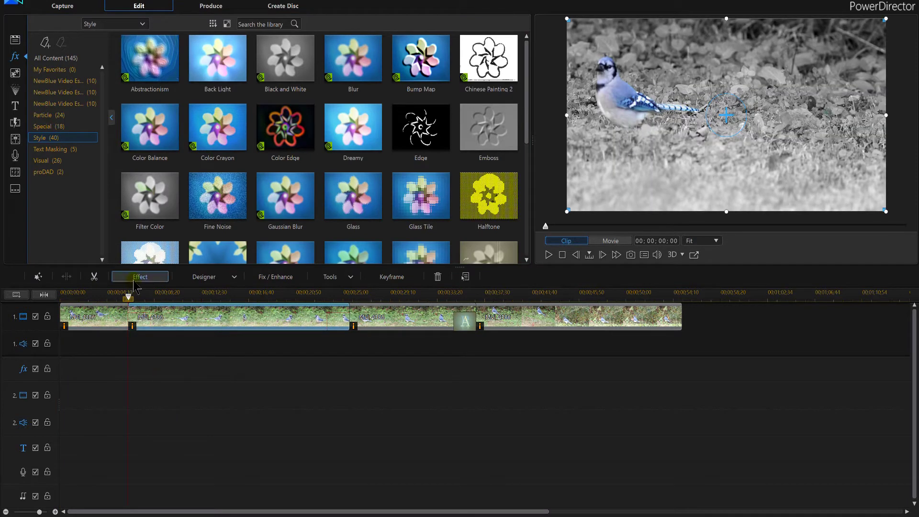
{"action": "left_click", "coordinate": [140, 276]}
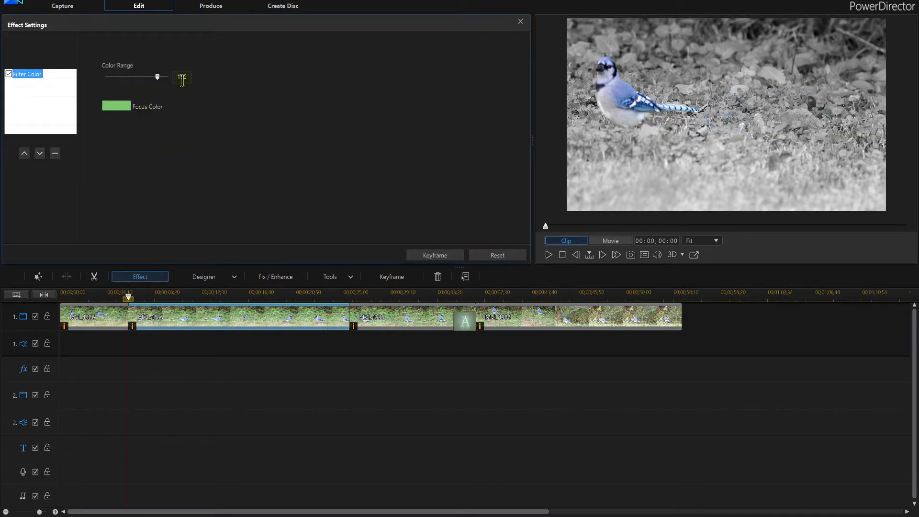
{"action": "left_click", "coordinate": [159, 77]}
{"action": "left_click", "coordinate": [123, 103]}
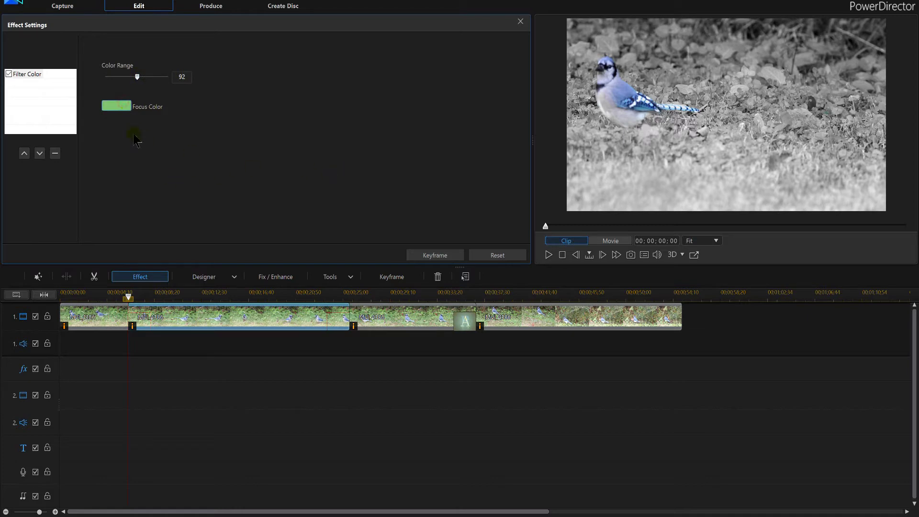
{"action": "left_click", "coordinate": [338, 173]}
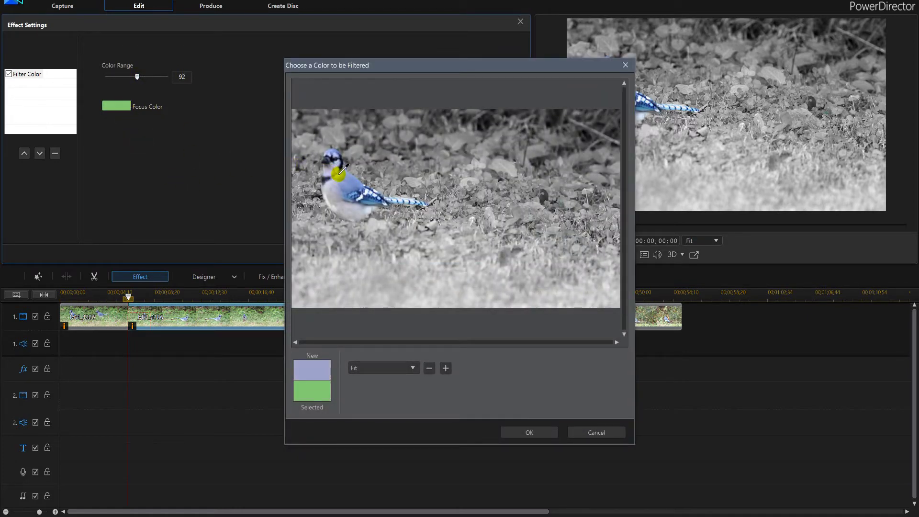
{"action": "left_click", "coordinate": [354, 182]}
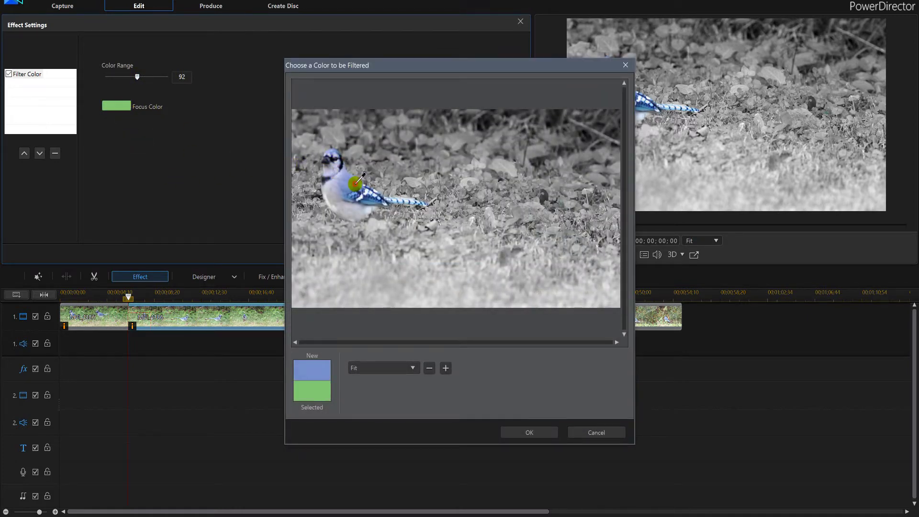
{"action": "left_click", "coordinate": [549, 430]}
{"action": "left_click", "coordinate": [550, 430]}
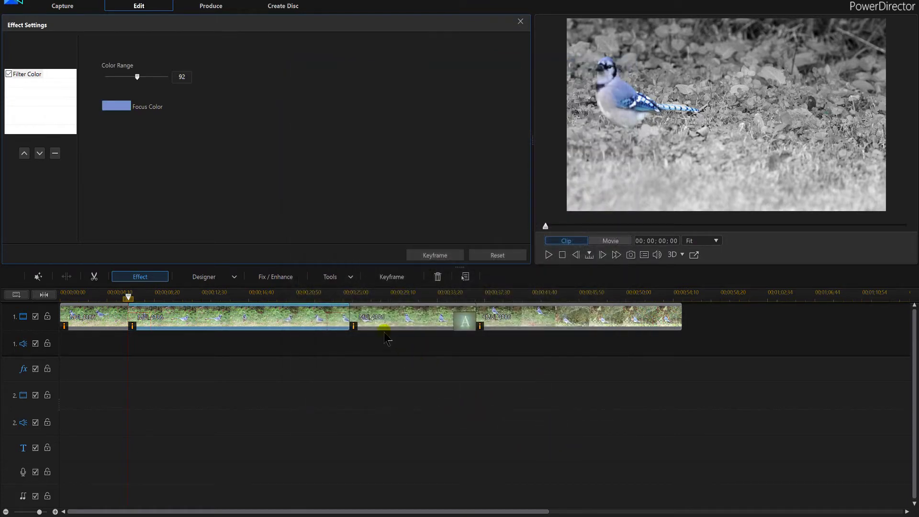
Step: Set the third clip's Filter Color focus colour to the bird's sampled blue
{"action": "left_click", "coordinate": [383, 322]}
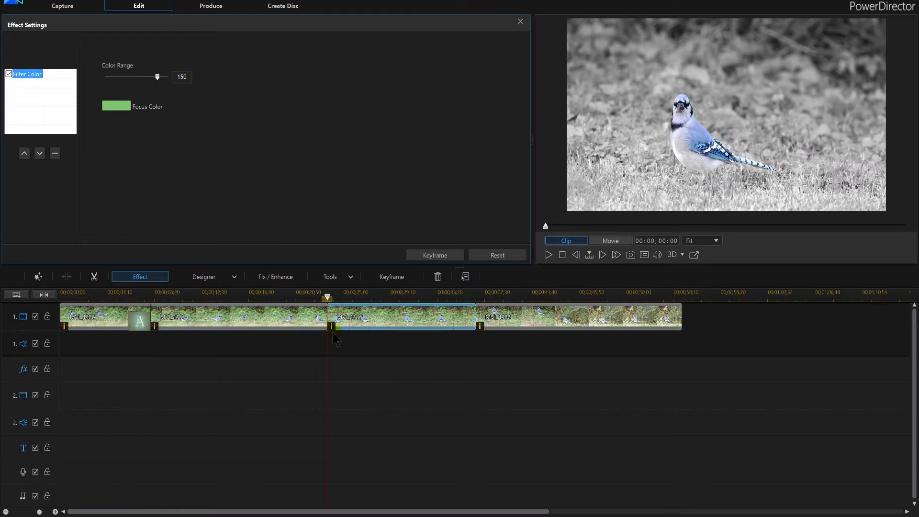
{"action": "left_click", "coordinate": [335, 338]}
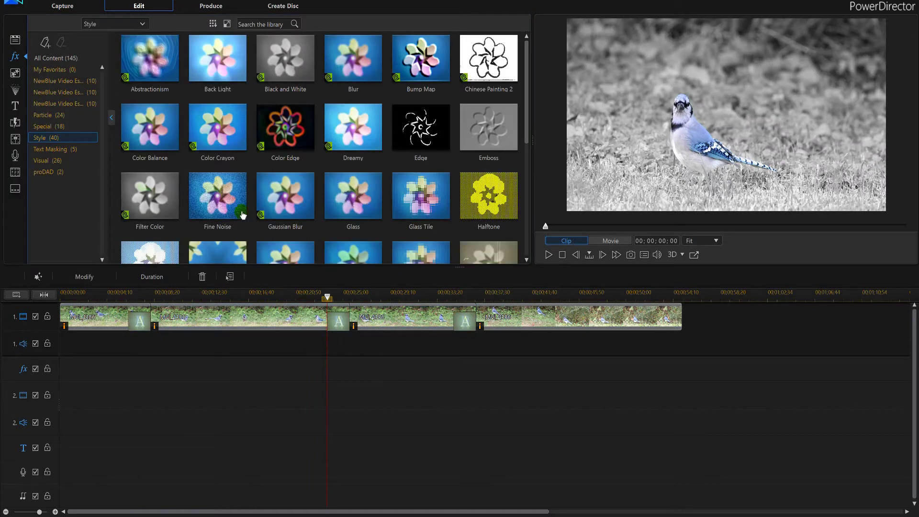
{"action": "left_click", "coordinate": [359, 325]}
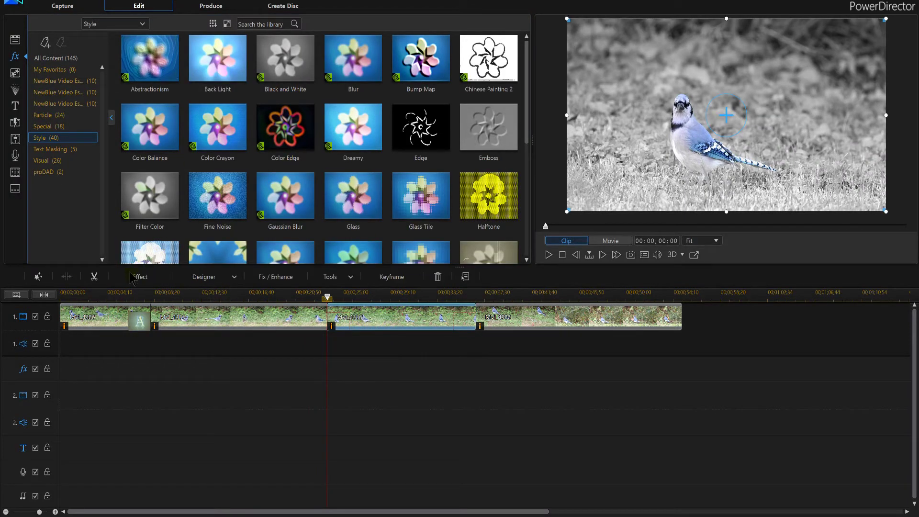
{"action": "left_click", "coordinate": [136, 278]}
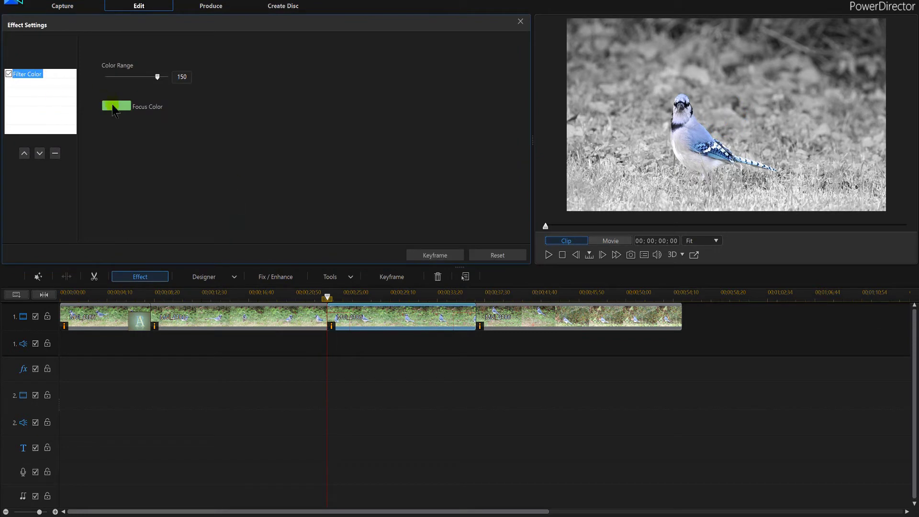
{"action": "left_click", "coordinate": [115, 106]}
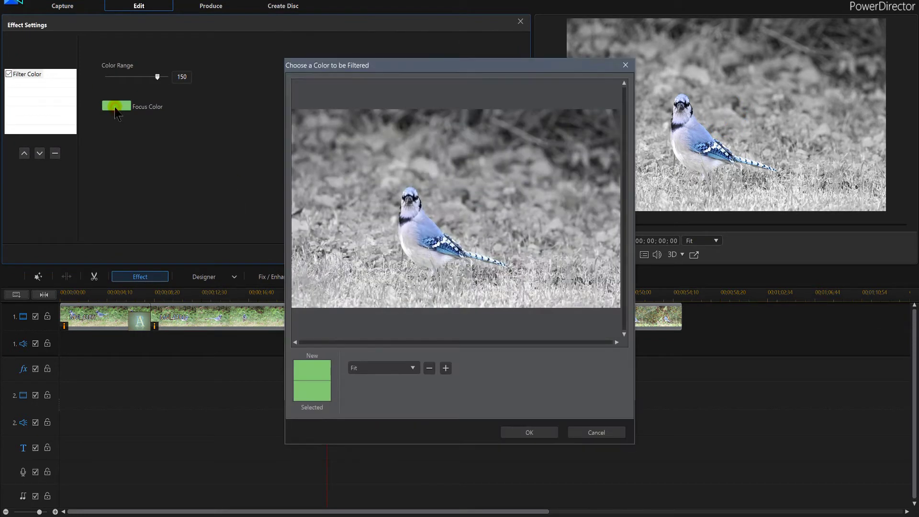
{"action": "left_click", "coordinate": [430, 222]}
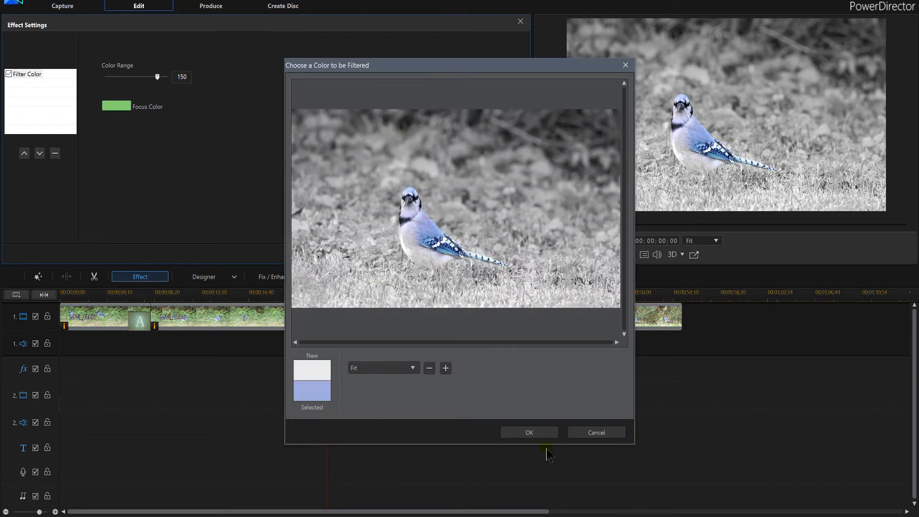
{"action": "left_click", "coordinate": [517, 432]}
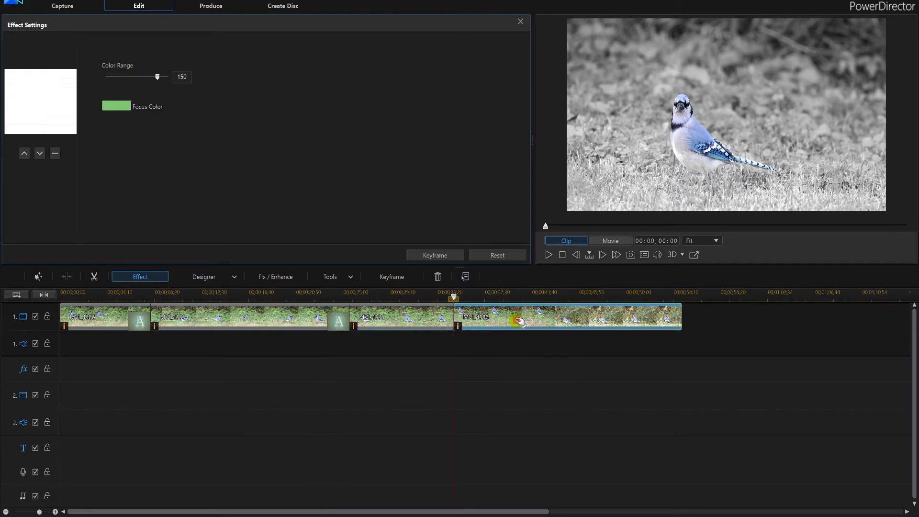
{"action": "left_click", "coordinate": [460, 338]}
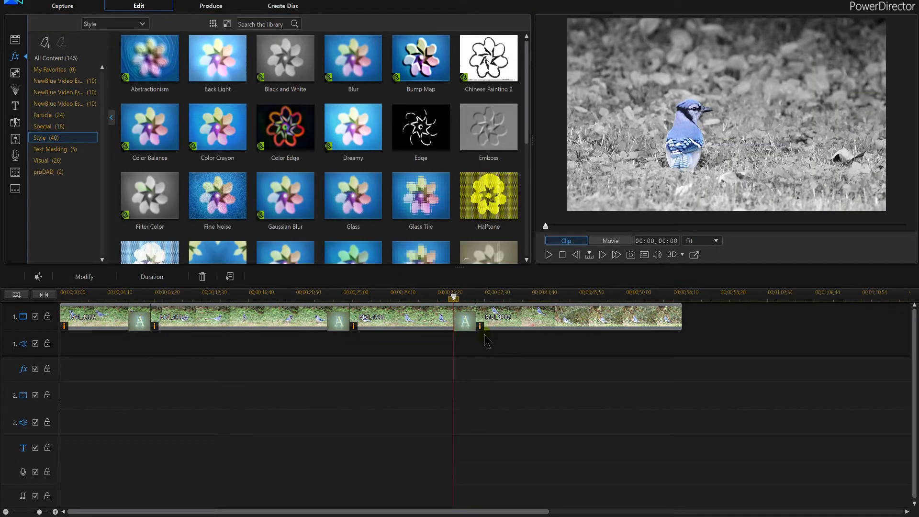
{"action": "key", "text": "ctrl+z"}
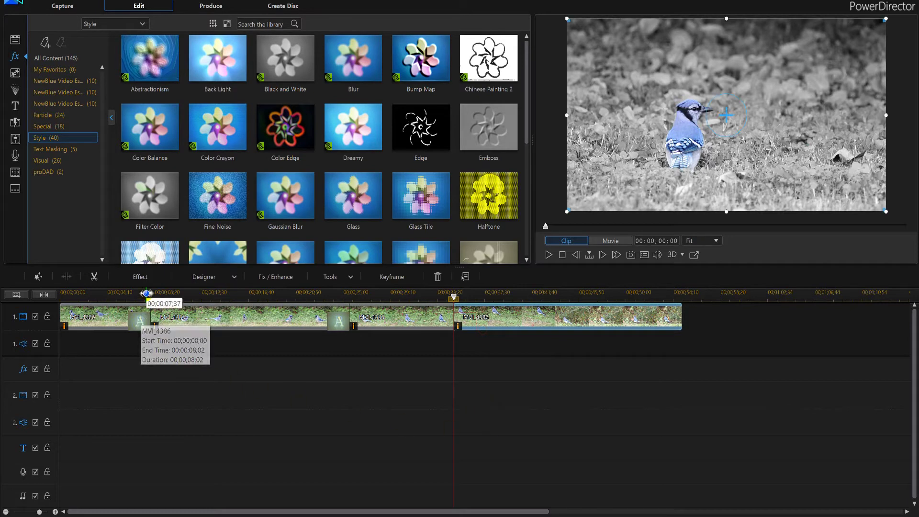
Step: Set the last clip's Filter Color to the jay's head blue with a colour range of about 90
{"action": "left_click", "coordinate": [140, 277]}
{"action": "left_click", "coordinate": [110, 105]}
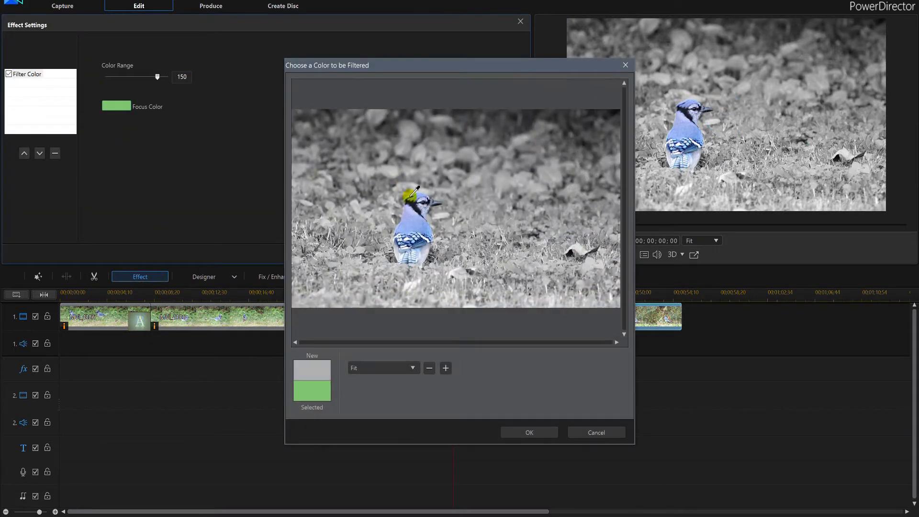
{"action": "left_click", "coordinate": [413, 216]}
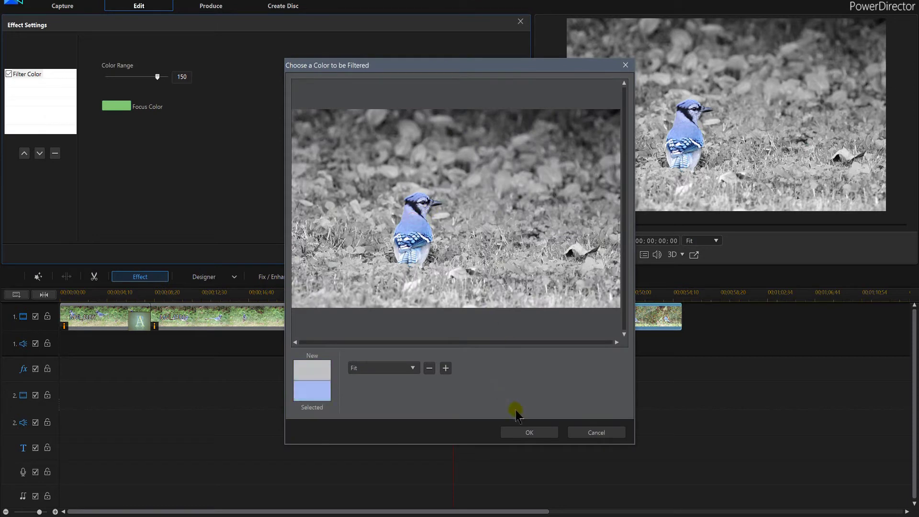
{"action": "left_click", "coordinate": [527, 432]}
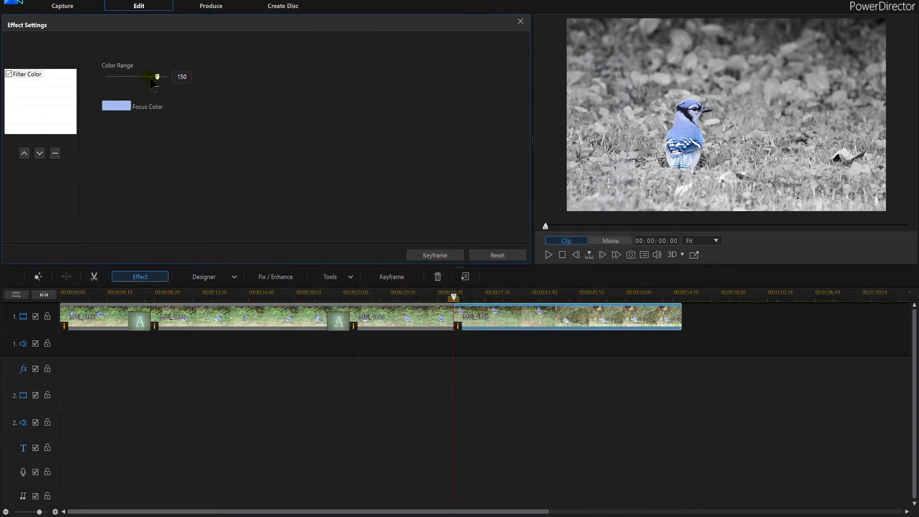
{"action": "left_click_drag", "start_coordinate": [151, 79], "coordinate": [138, 76]}
Step: Play the filtered clips to confirm only the jay stays blue, then close Effect Settings
{"action": "key", "text": "space"}
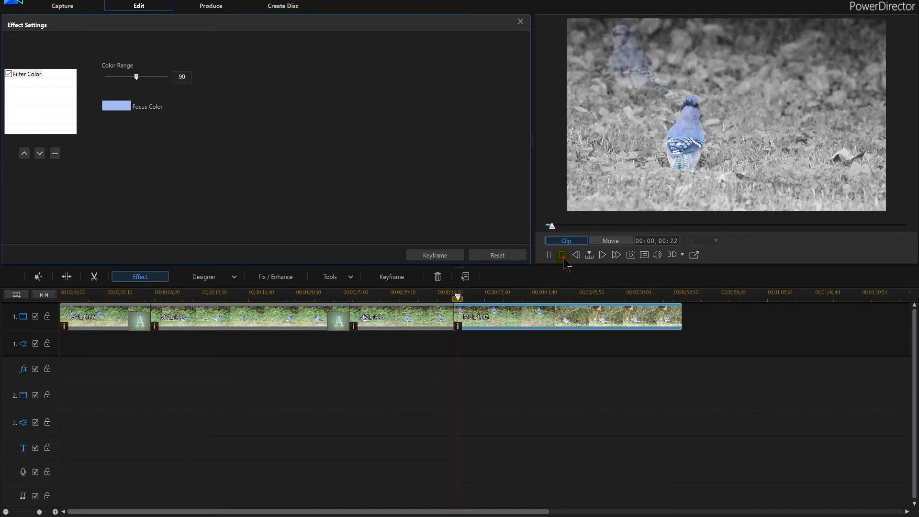
{"action": "left_click", "coordinate": [562, 255]}
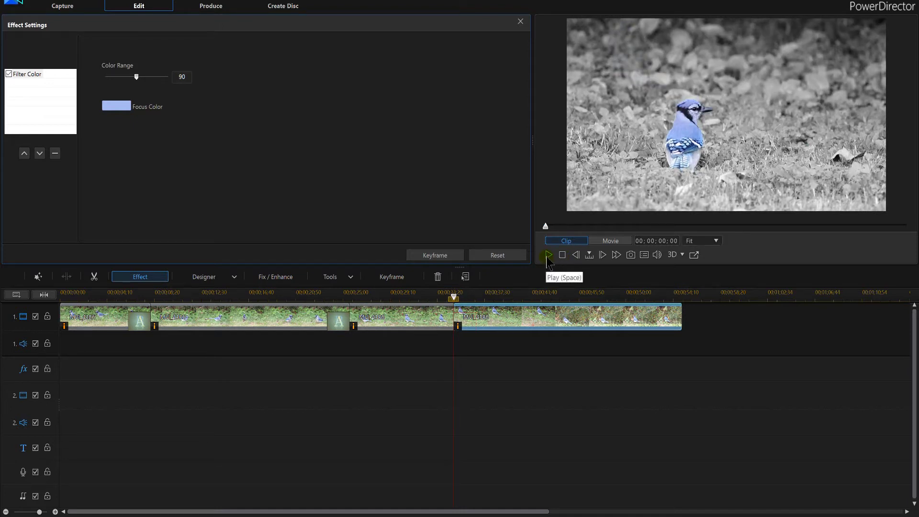
{"action": "left_click", "coordinate": [560, 255]}
{"action": "key", "text": "space"}
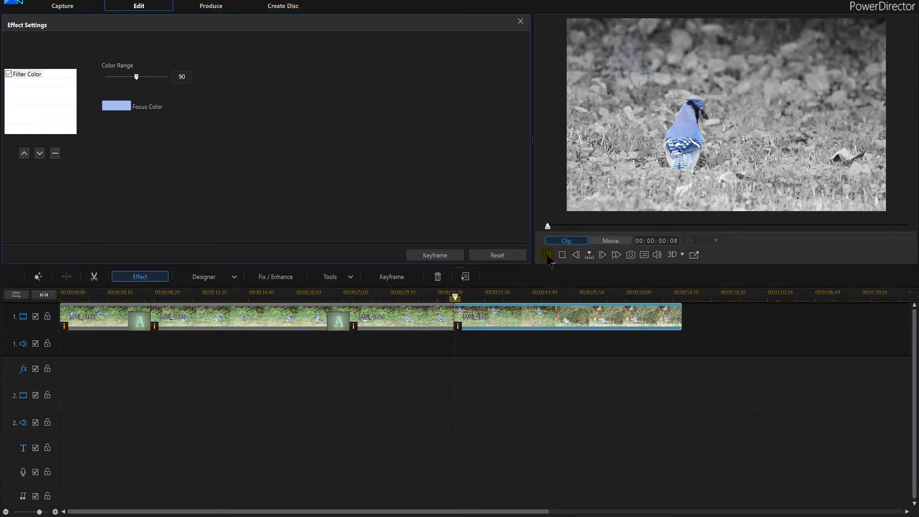
{"action": "left_click", "coordinate": [561, 255]}
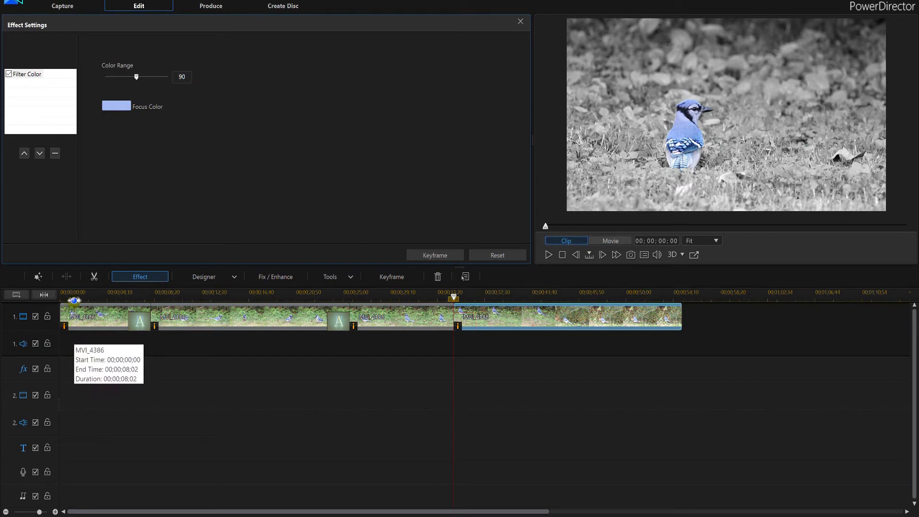
{"action": "left_click", "coordinate": [74, 295]}
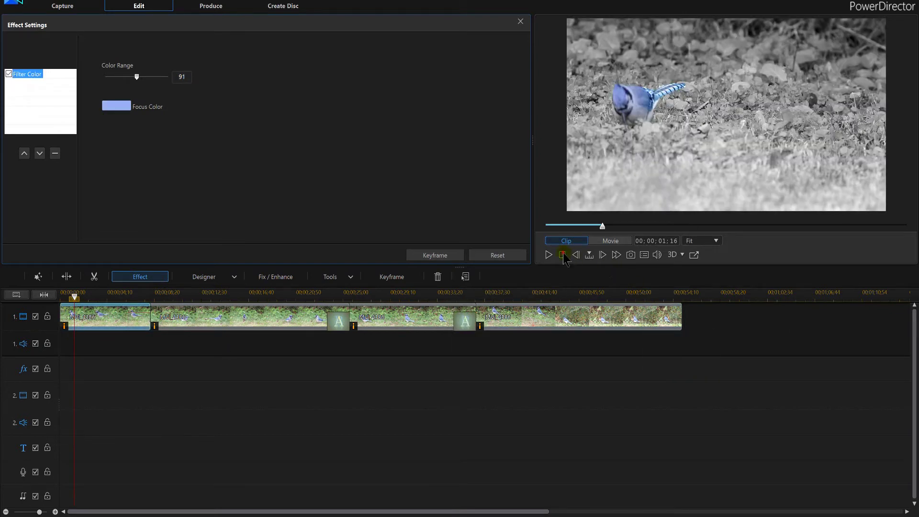
{"action": "left_click", "coordinate": [562, 255]}
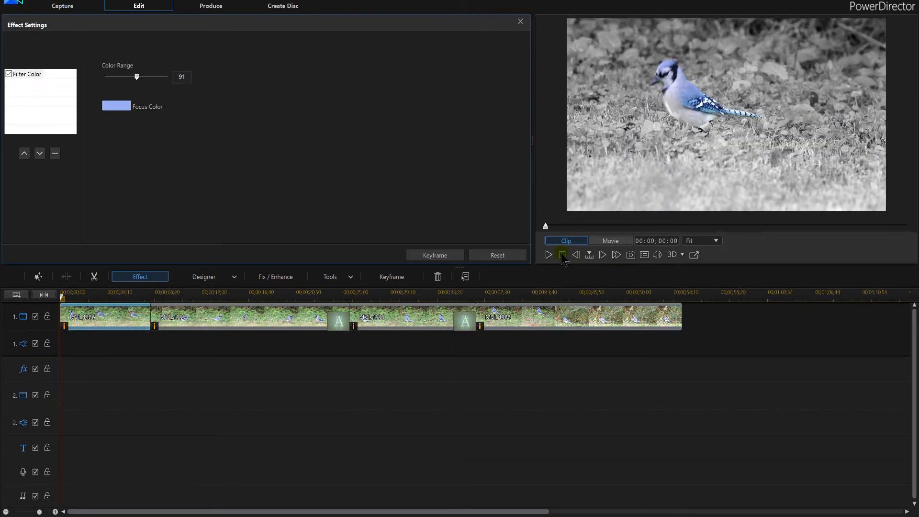
{"action": "left_click", "coordinate": [548, 255]}
{"action": "left_click", "coordinate": [548, 255]}
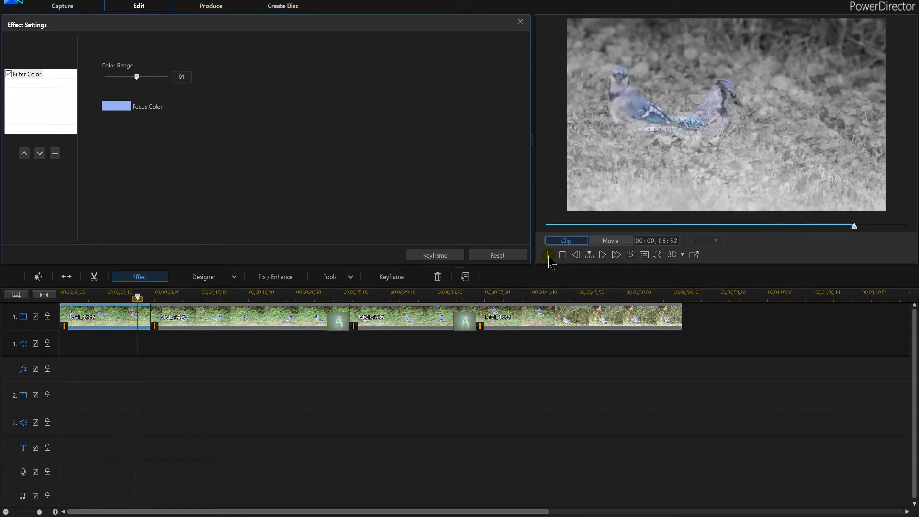
{"action": "left_click", "coordinate": [520, 21]}
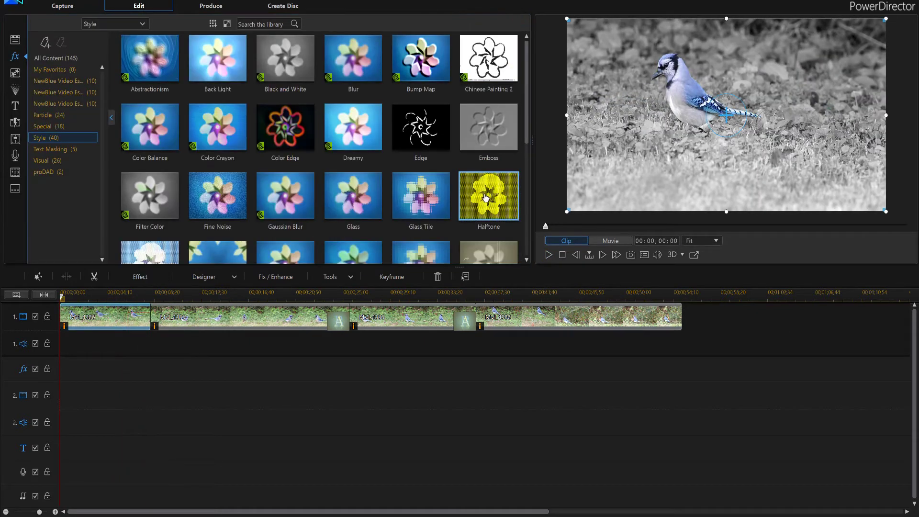
Step: Return to the Media Room and play the whole movie, showing grey footage with only the jay's blue
{"action": "left_click", "coordinate": [25, 41]}
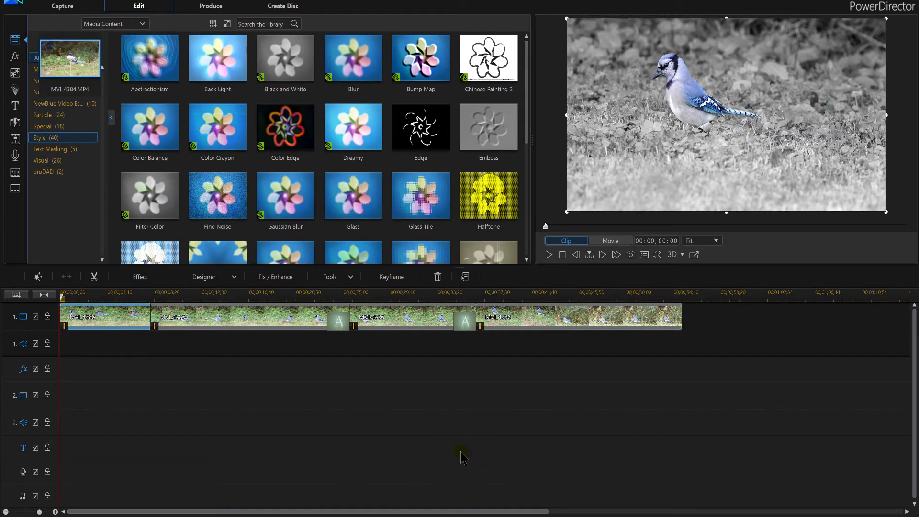
{"action": "left_click", "coordinate": [253, 398]}
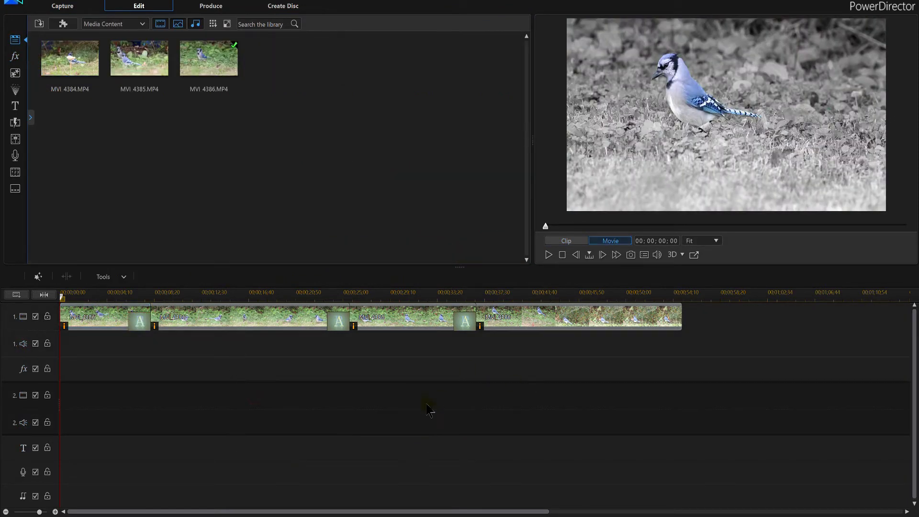
{"action": "left_click", "coordinate": [549, 254]}
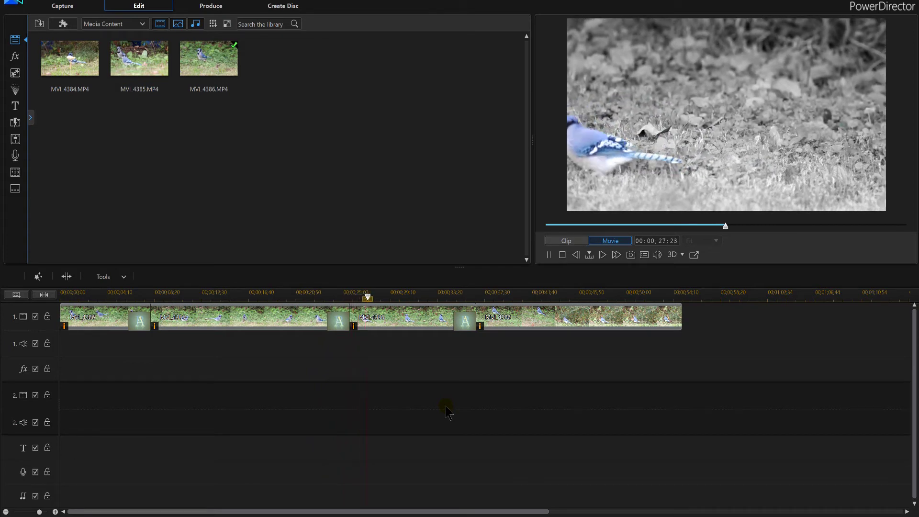
Step: Enable Video Stabilizer in Fix/Enhance for the second, third, last and first clips
{"action": "left_click", "coordinate": [262, 317]}
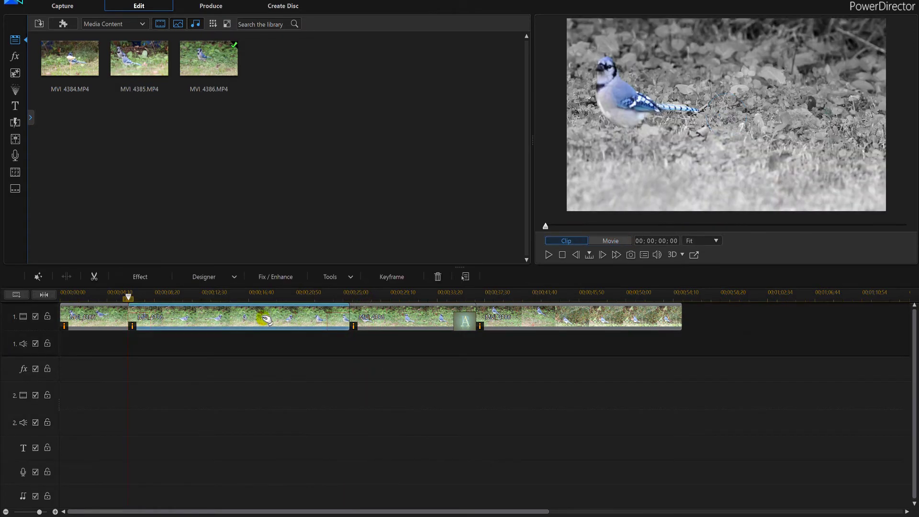
{"action": "left_click", "coordinate": [274, 278]}
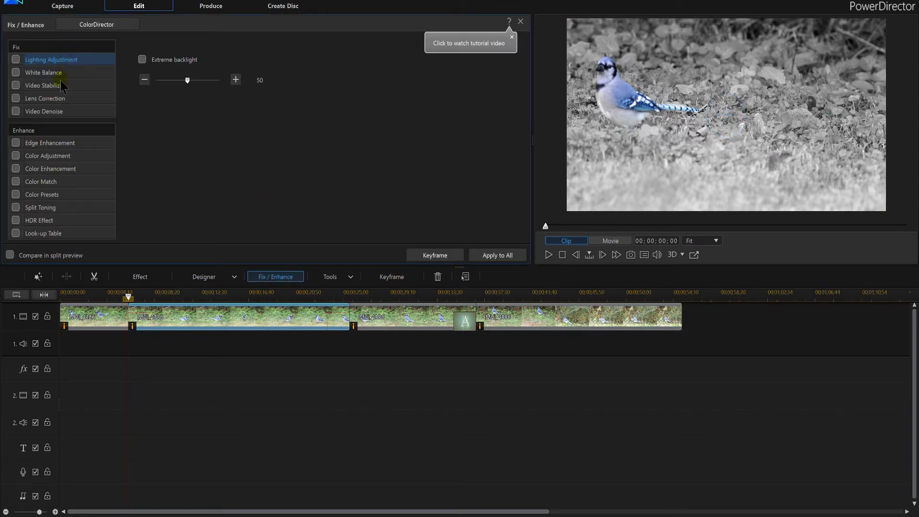
{"action": "left_click", "coordinate": [16, 85]}
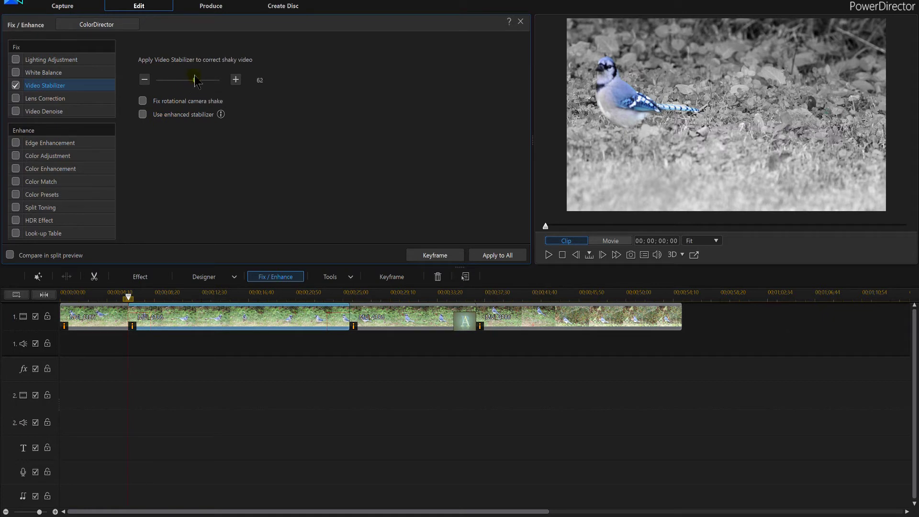
{"action": "left_click_drag", "start_coordinate": [277, 311], "coordinate": [428, 318]}
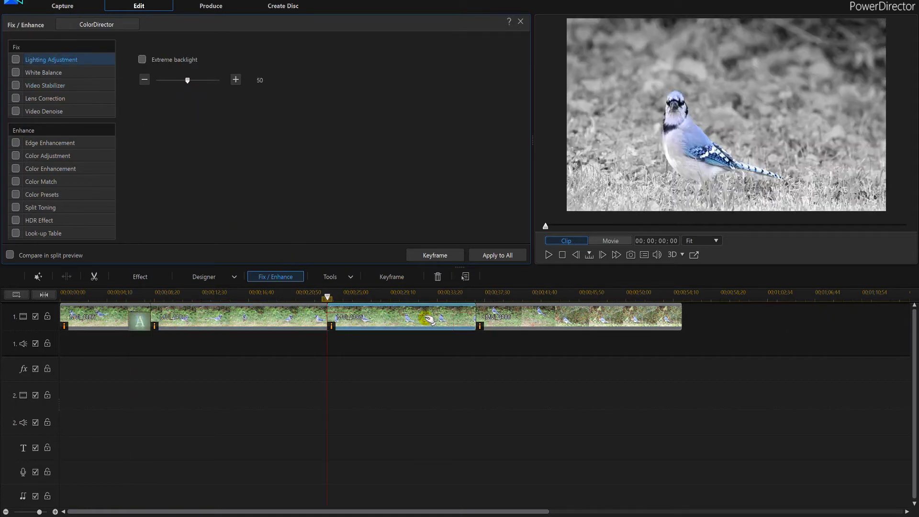
{"action": "left_click", "coordinate": [16, 86]}
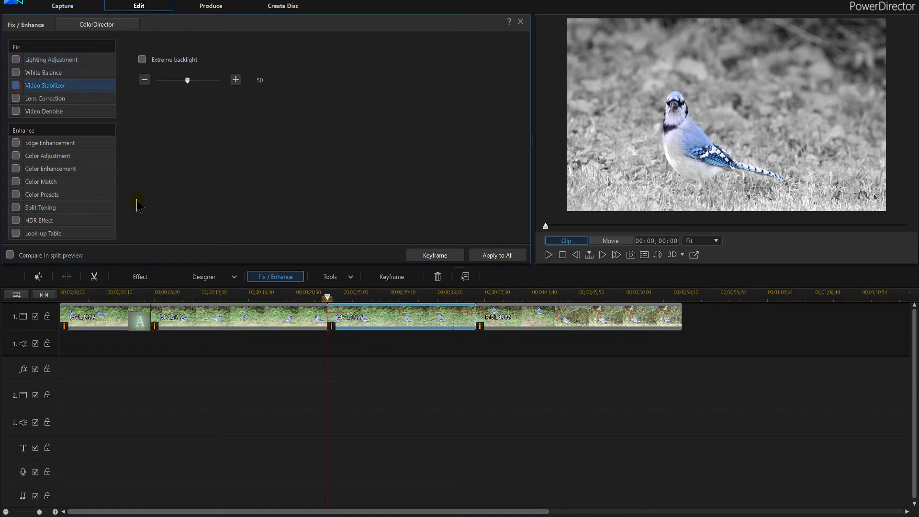
{"action": "left_click", "coordinate": [544, 318]}
{"action": "left_click", "coordinate": [16, 86]}
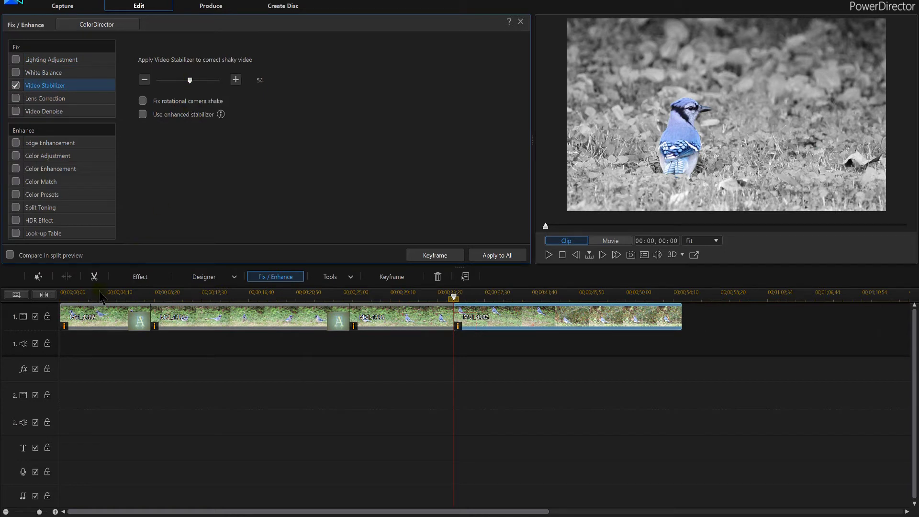
{"action": "left_click", "coordinate": [102, 318]}
{"action": "left_click", "coordinate": [14, 86]}
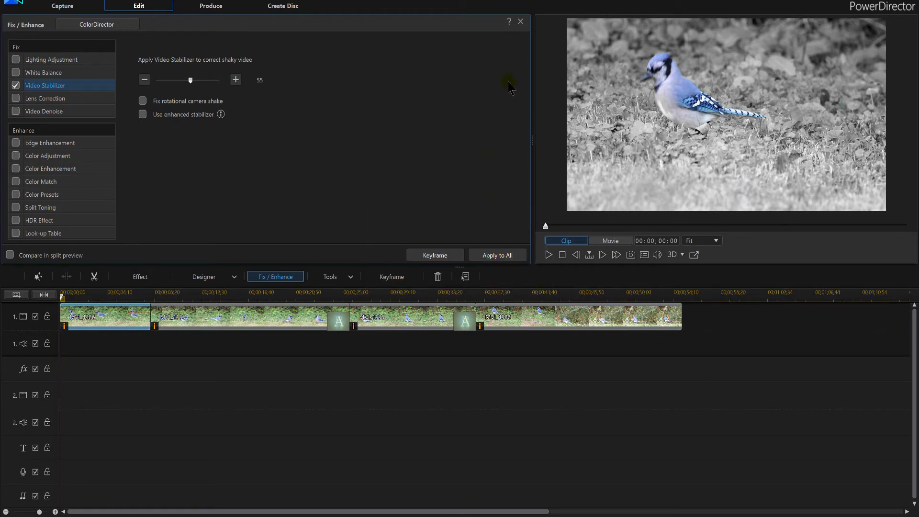
Step: Apply the strength-55 Video Stabilizer setting to all clips
{"action": "left_click", "coordinate": [275, 321]}
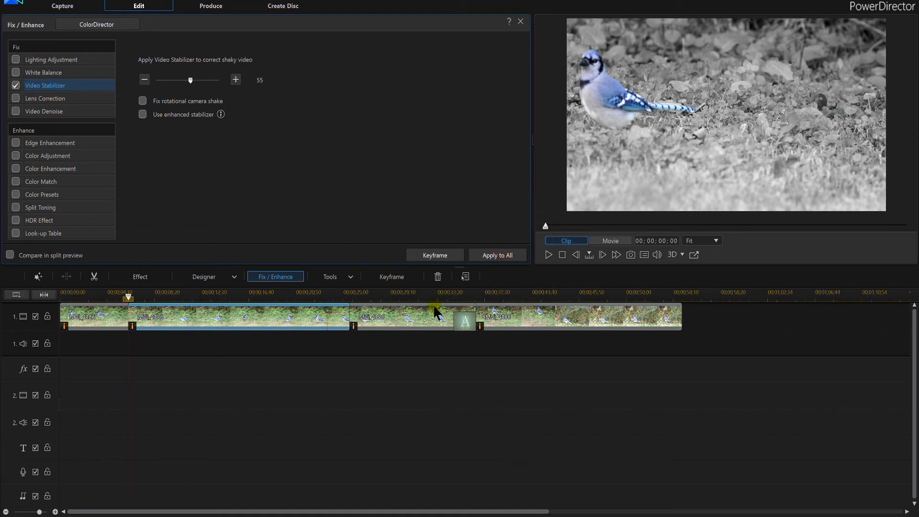
{"action": "left_click_drag", "start_coordinate": [433, 318], "coordinate": [440, 318]}
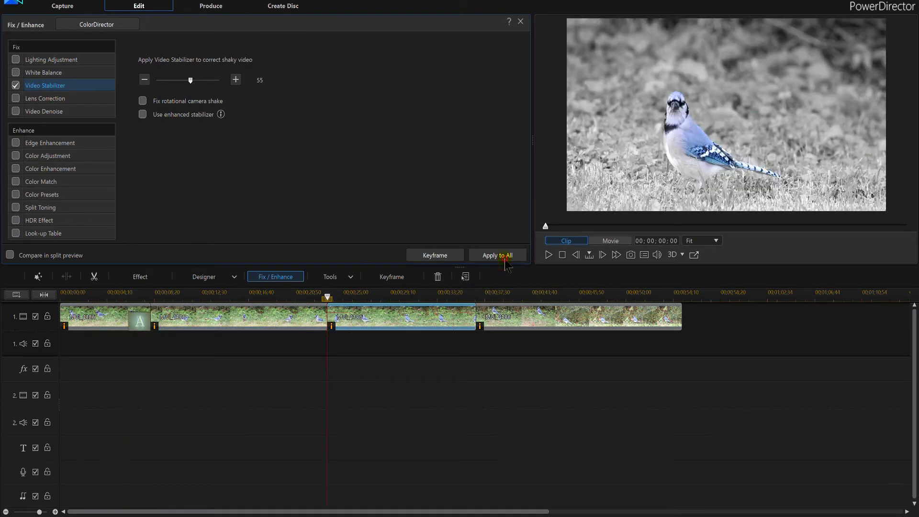
{"action": "left_click", "coordinate": [514, 310]}
{"action": "left_click", "coordinate": [517, 258]}
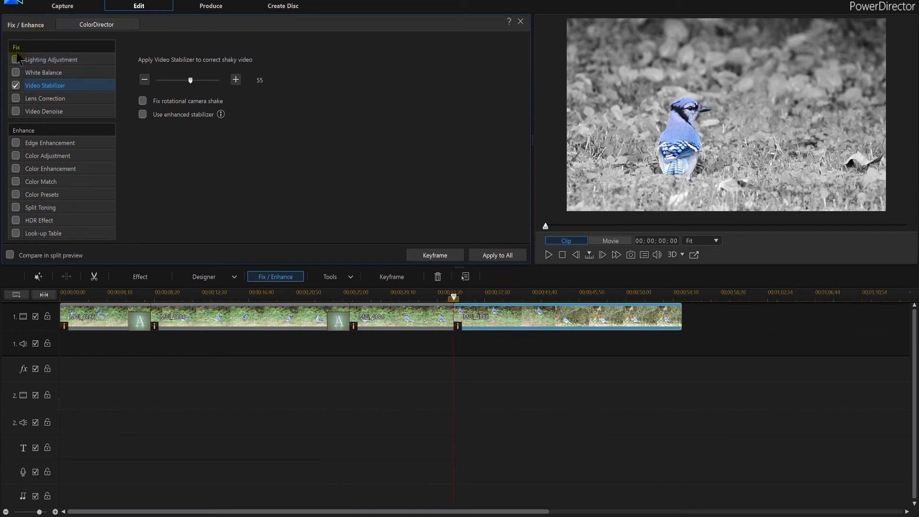
Step: Close the fix and enhance settings and play the whole movie from its start in Movie mode
{"action": "left_click", "coordinate": [522, 22]}
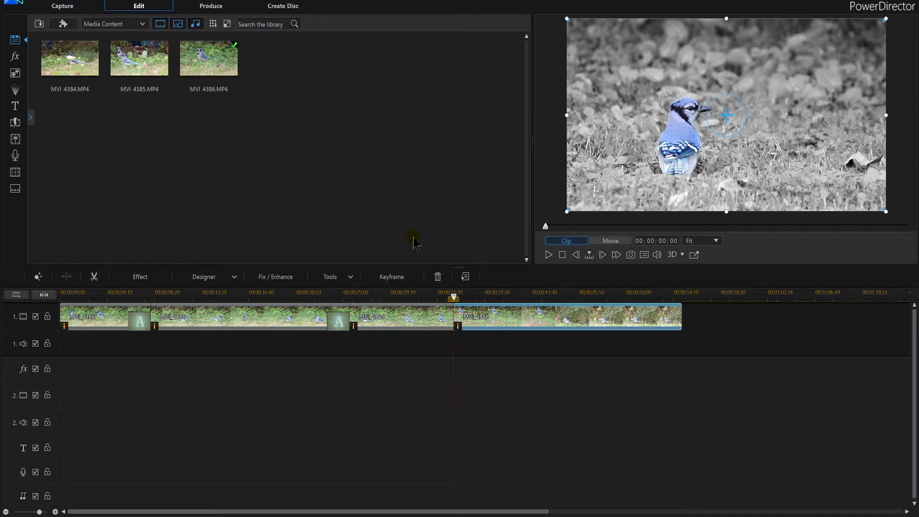
{"action": "left_click", "coordinate": [157, 405]}
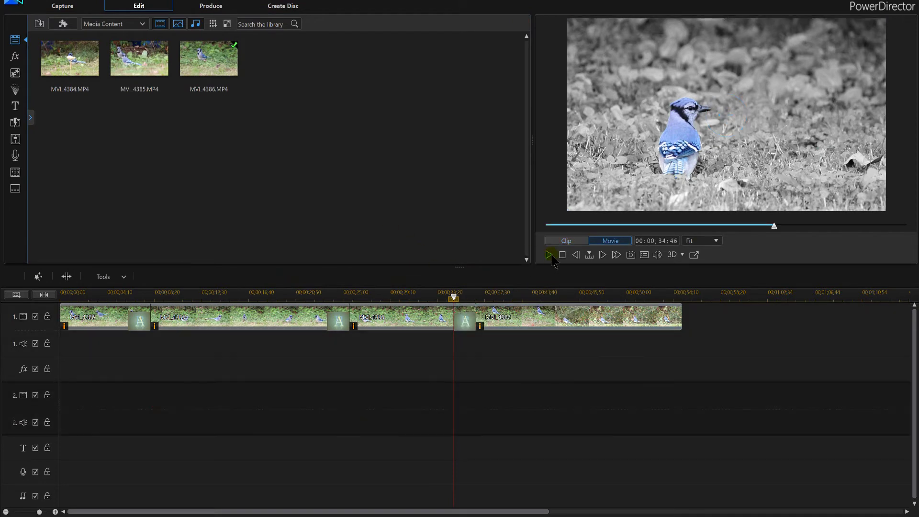
{"action": "left_click", "coordinate": [562, 255]}
{"action": "left_click", "coordinate": [548, 255]}
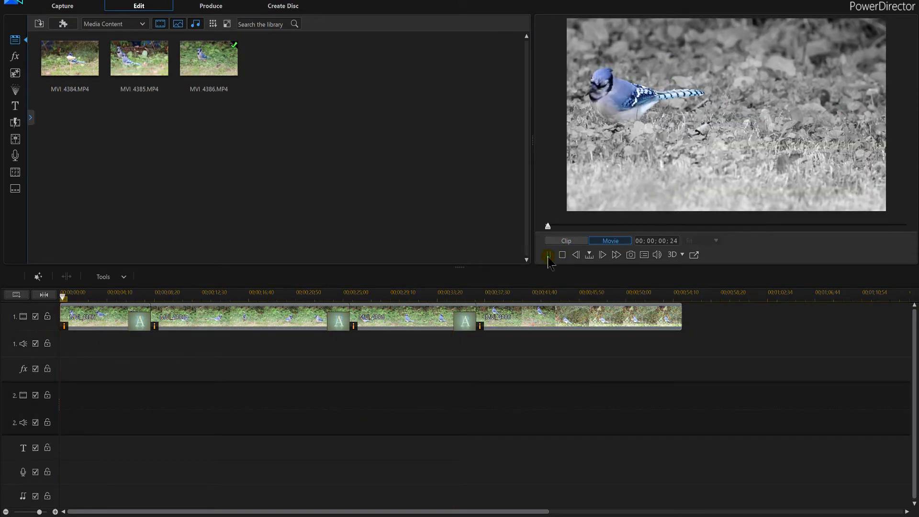